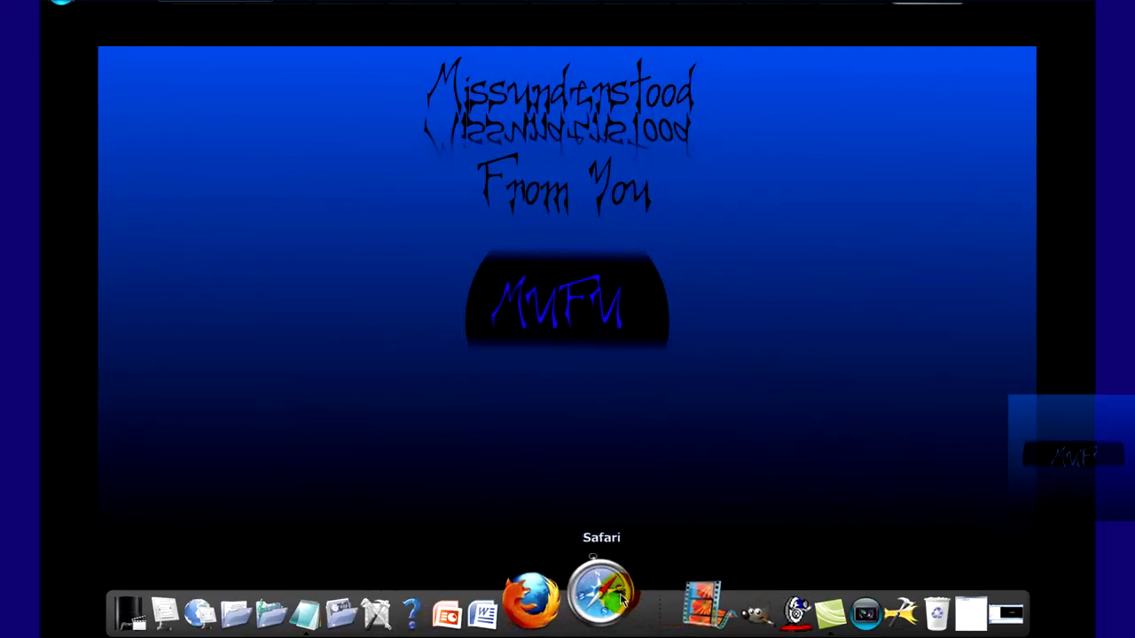
Step: Launch Safari and load the 1001freefonts.com site
click(617, 602)
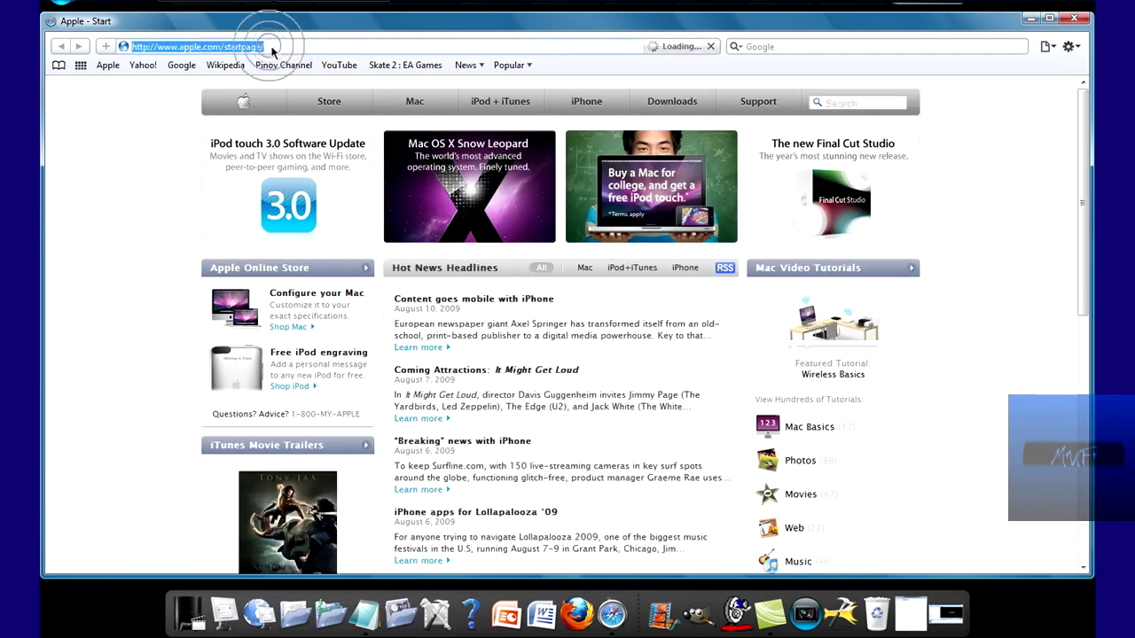
text(1001freefonts.com/)
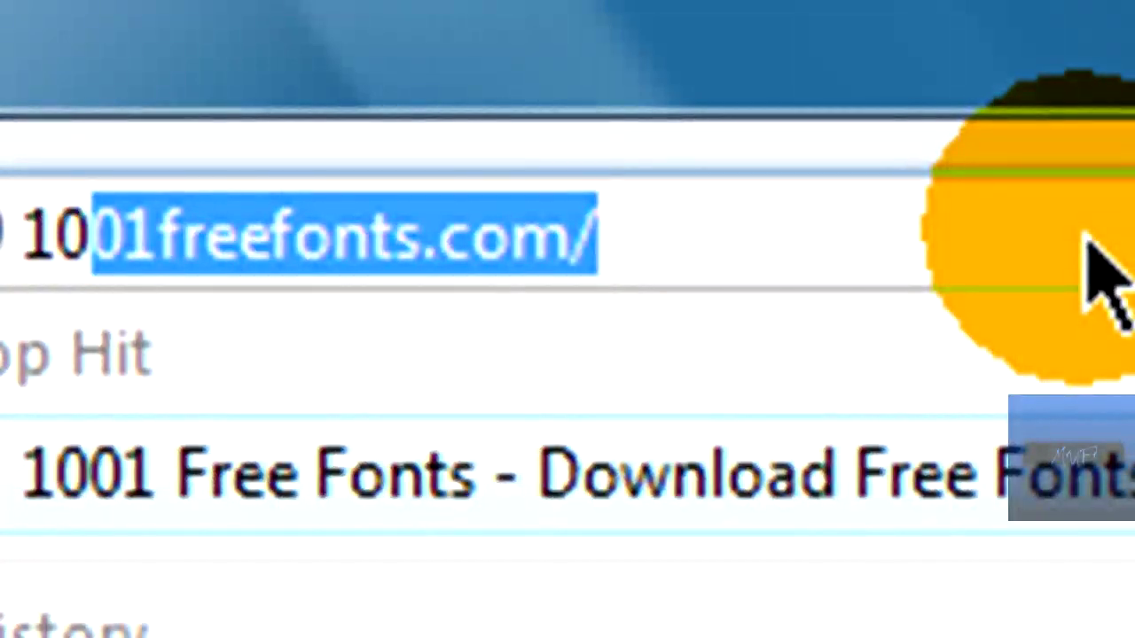
key(Return)
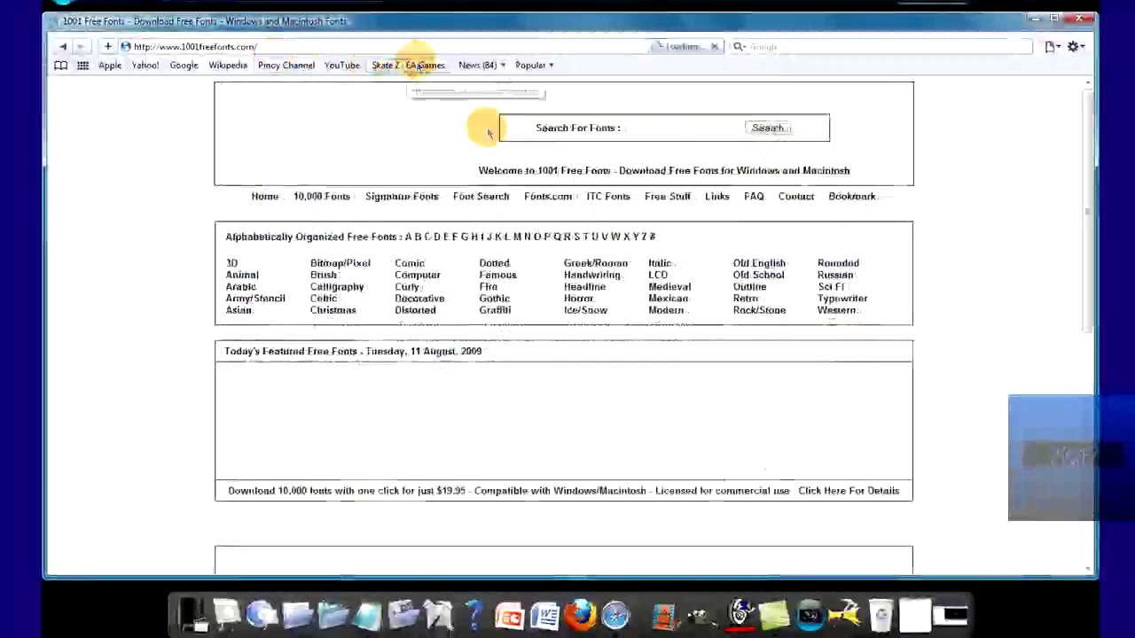
Step: Browse the 3D fonts list down to ANGLES and open its page
scroll(629, 239, down, 2)
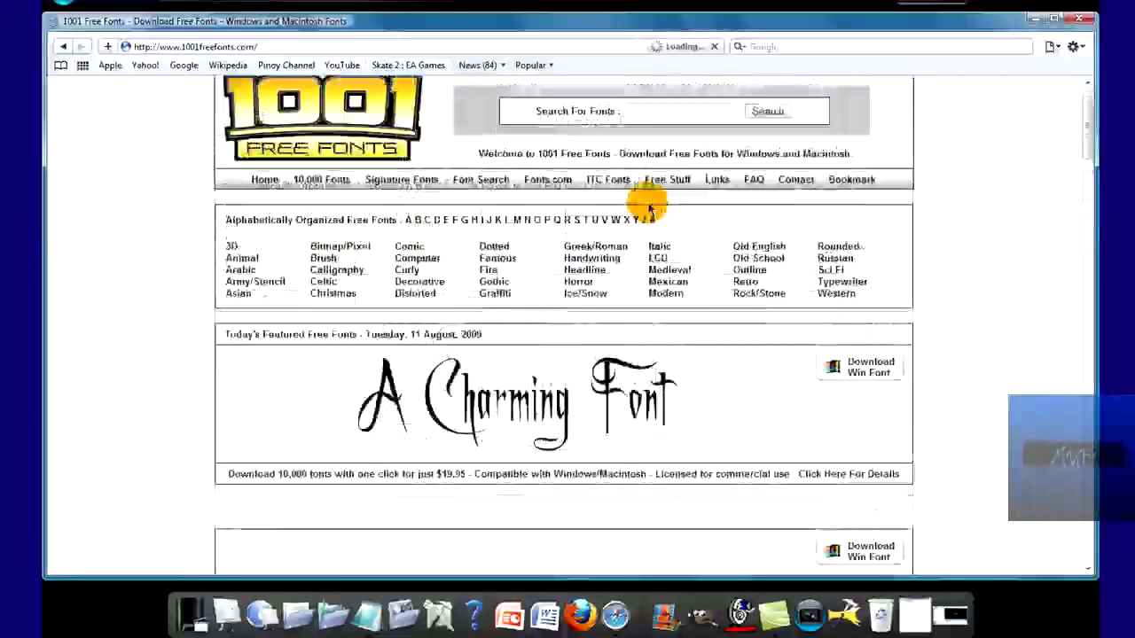
scroll(621, 178, down, 3)
scroll(612, 213, down, 15)
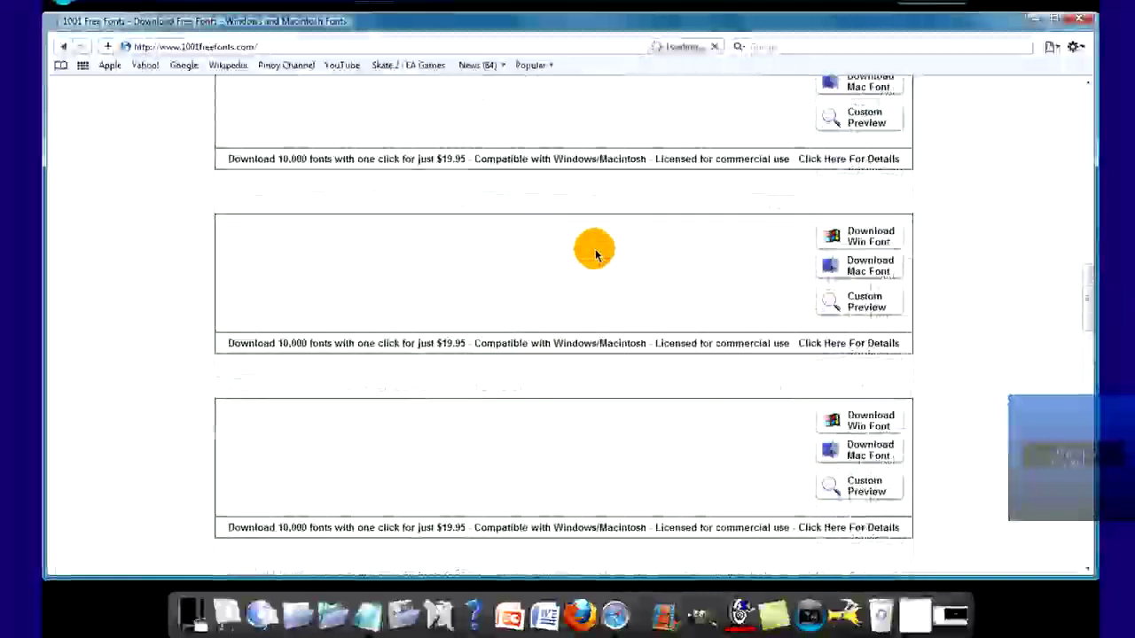
scroll(593, 246, up, 5)
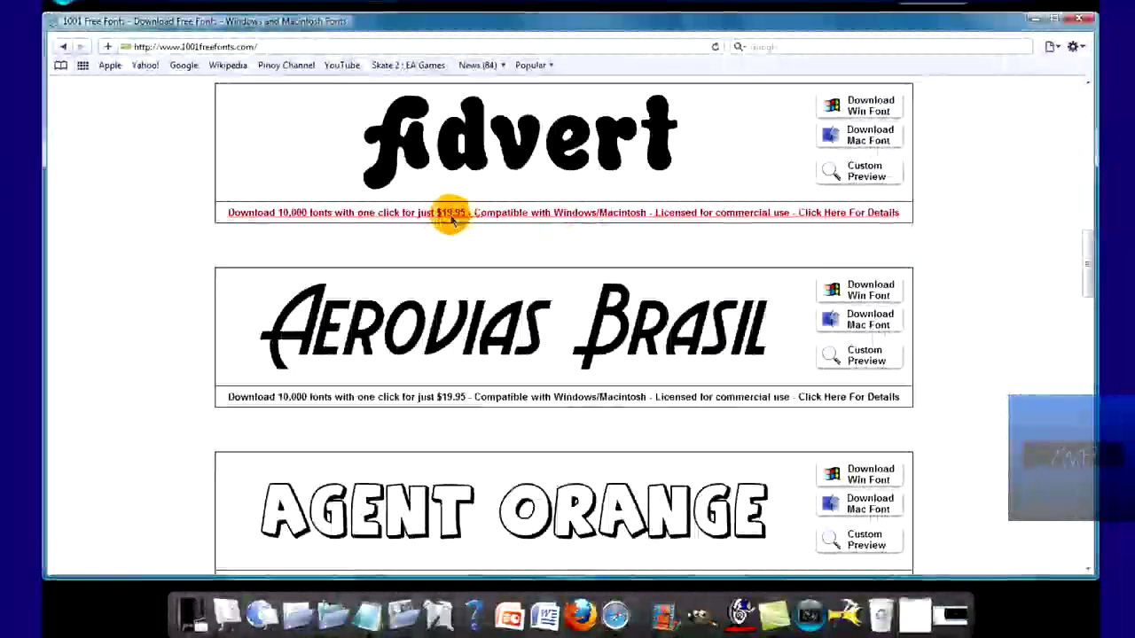
scroll(385, 172, up, 15)
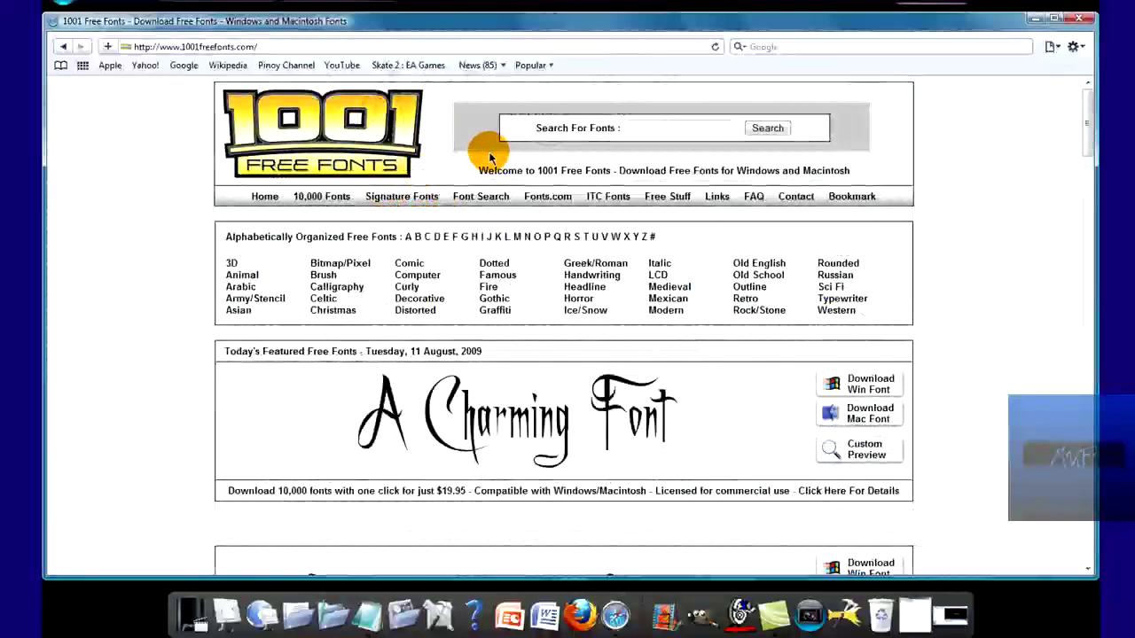
scroll(492, 164, down, 3)
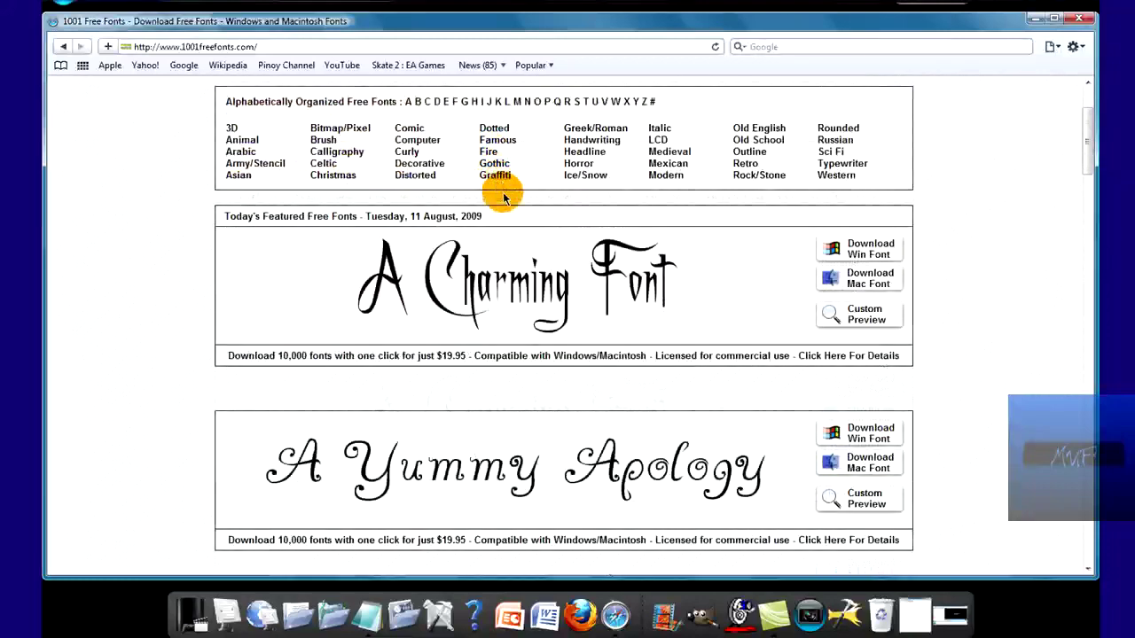
scroll(503, 197, up, 3)
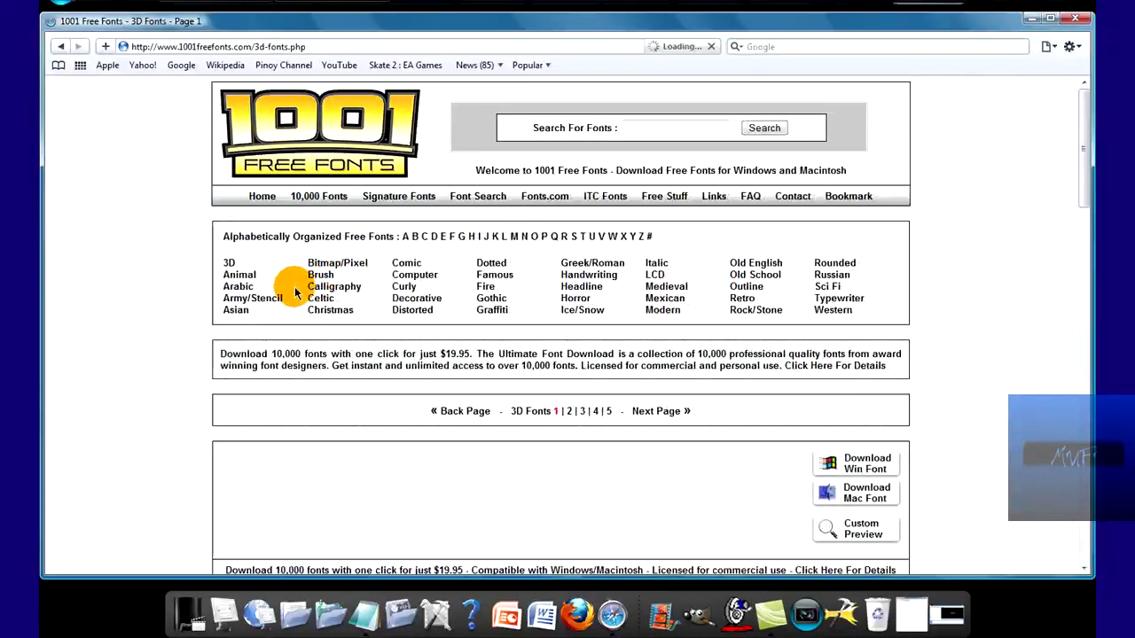
scroll(296, 293, down, 2)
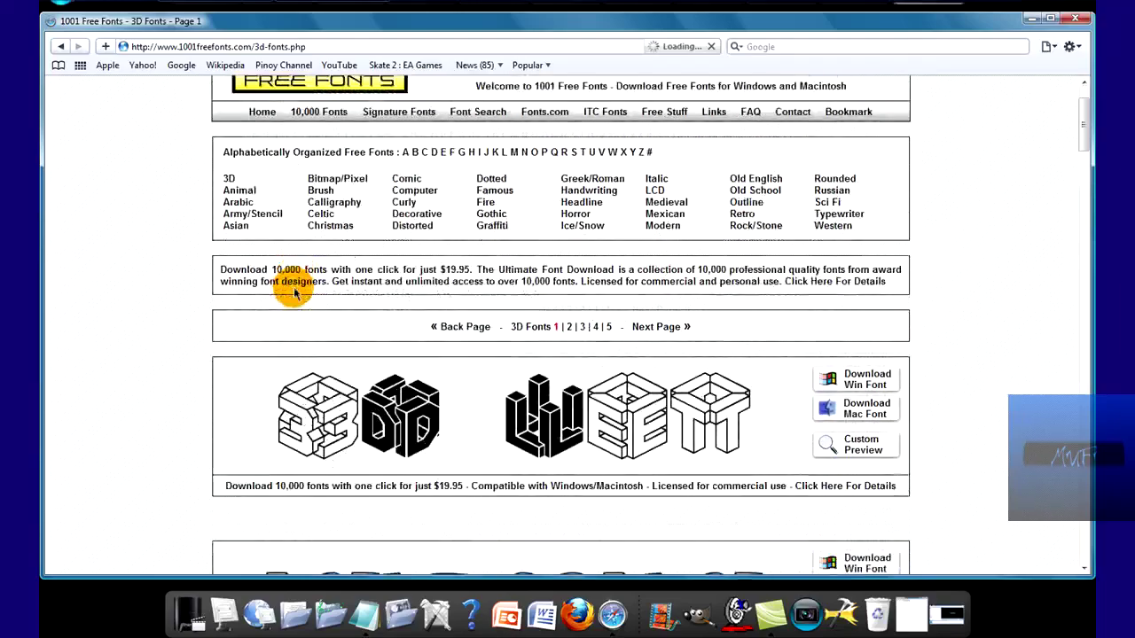
scroll(474, 370, down, 2)
scroll(435, 451, down, 2)
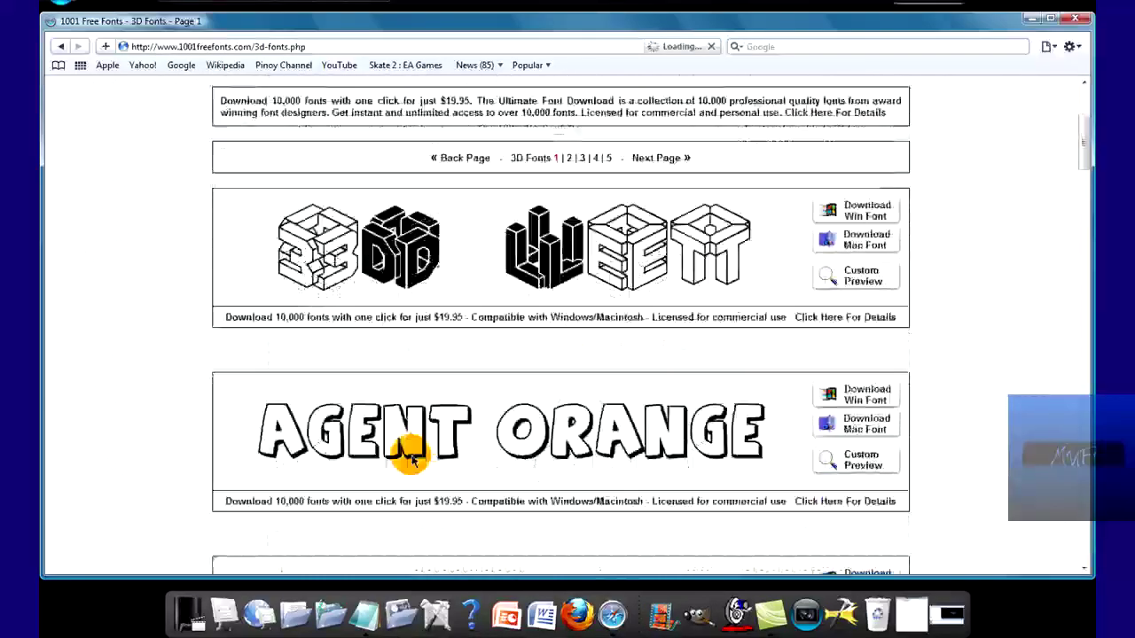
scroll(411, 448, down, 8)
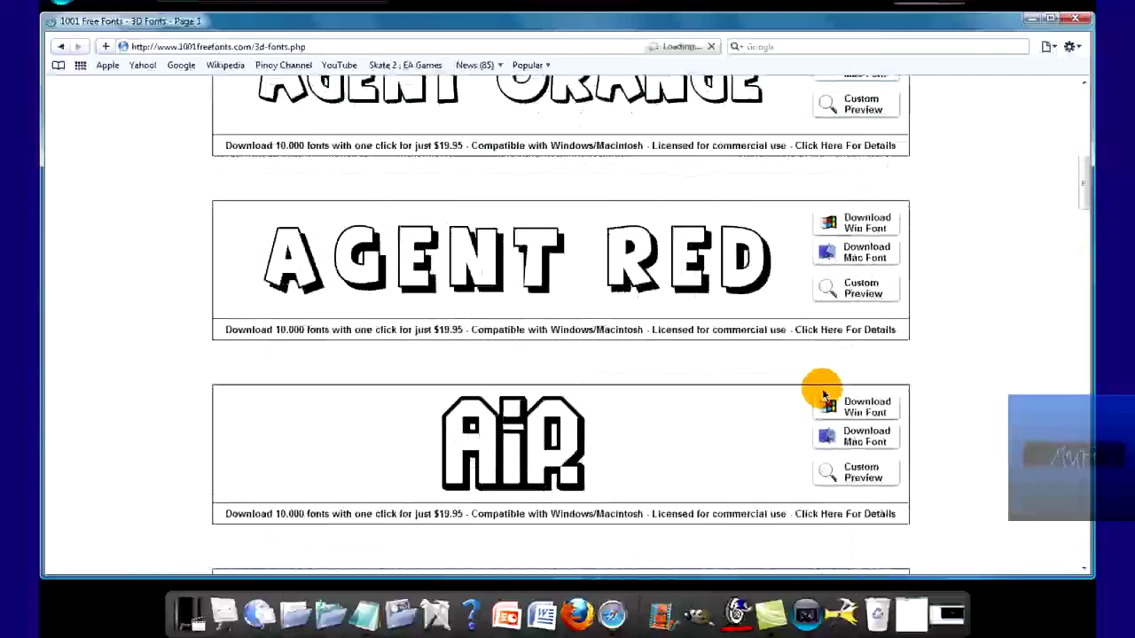
scroll(733, 291, down, 5)
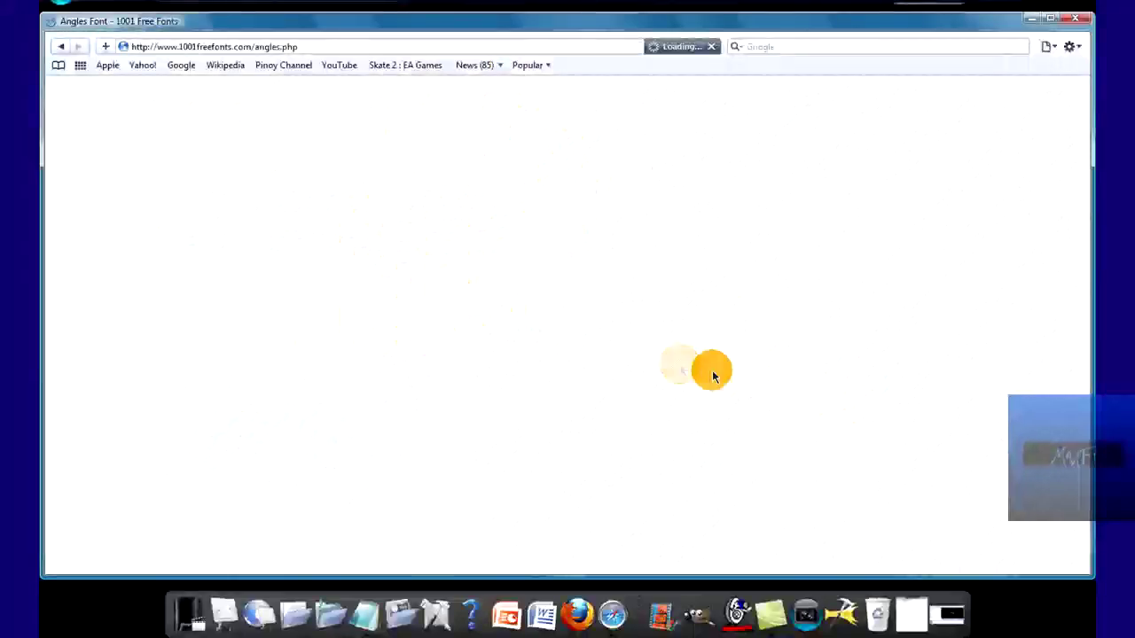
Step: Preview 'missunderstood' in Angles, return to the 3D list and start the Windows download
scroll(572, 390, down, 3)
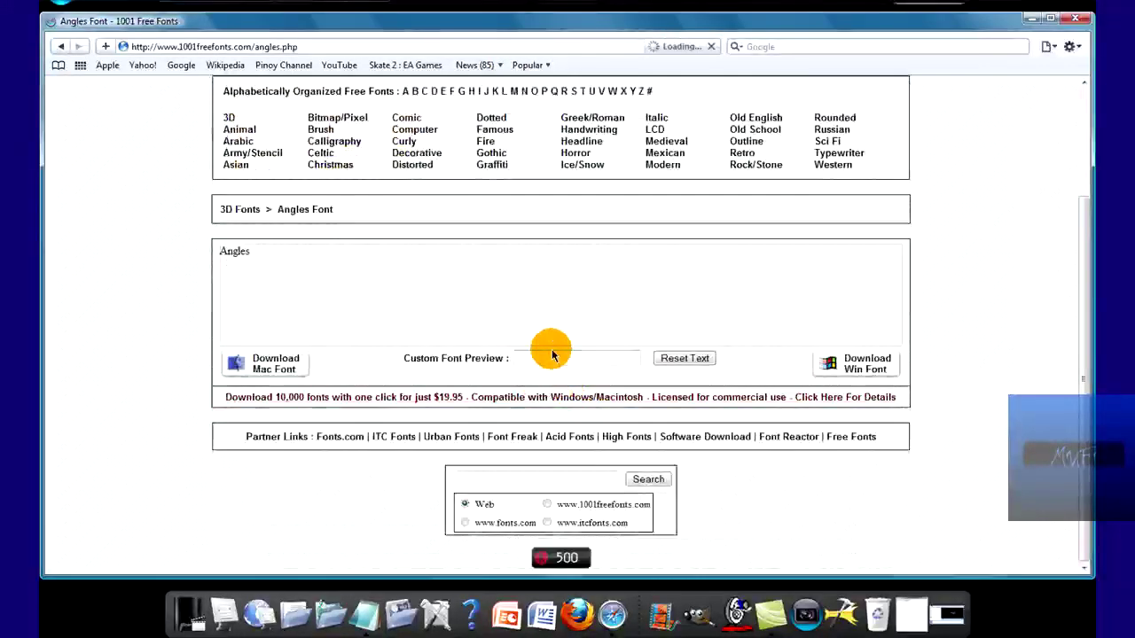
scroll(549, 319, up, 2)
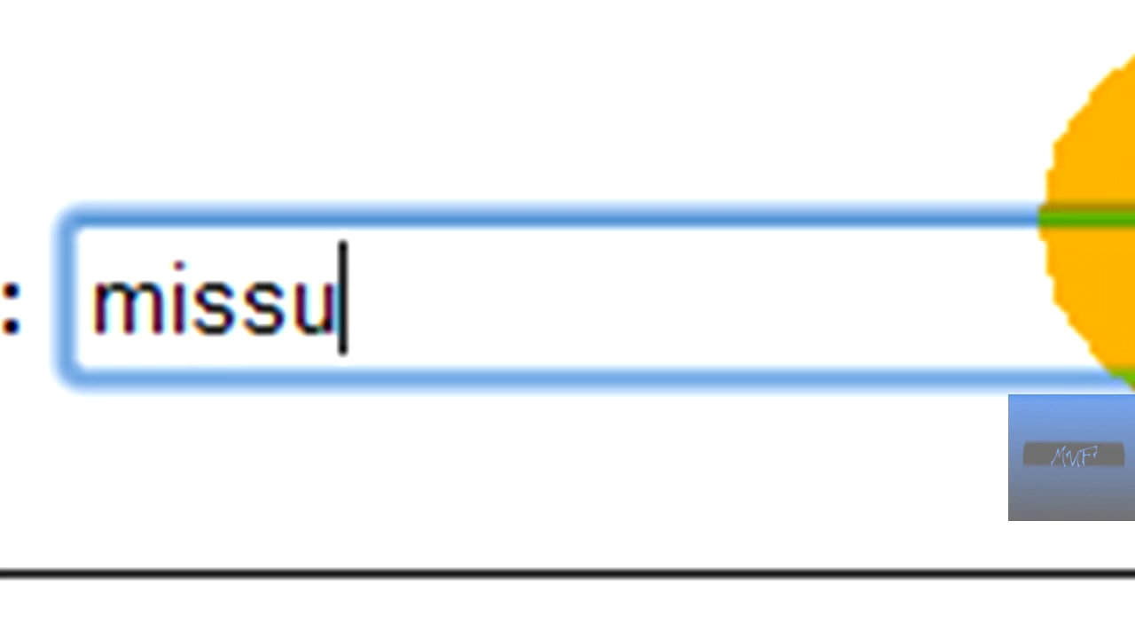
text(tood)
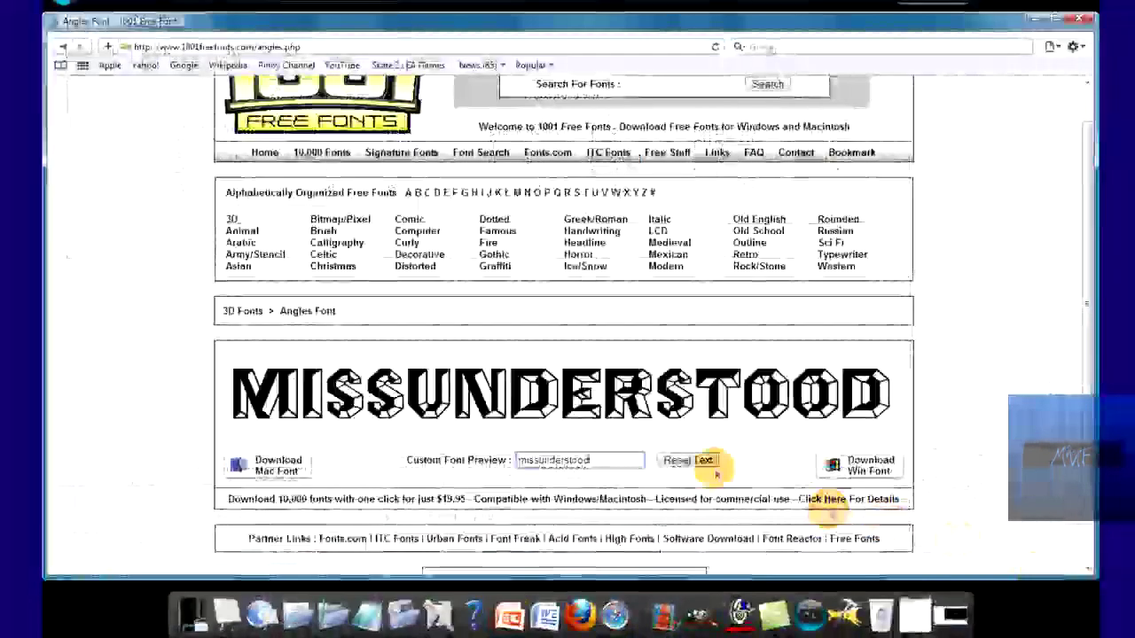
click(592, 488)
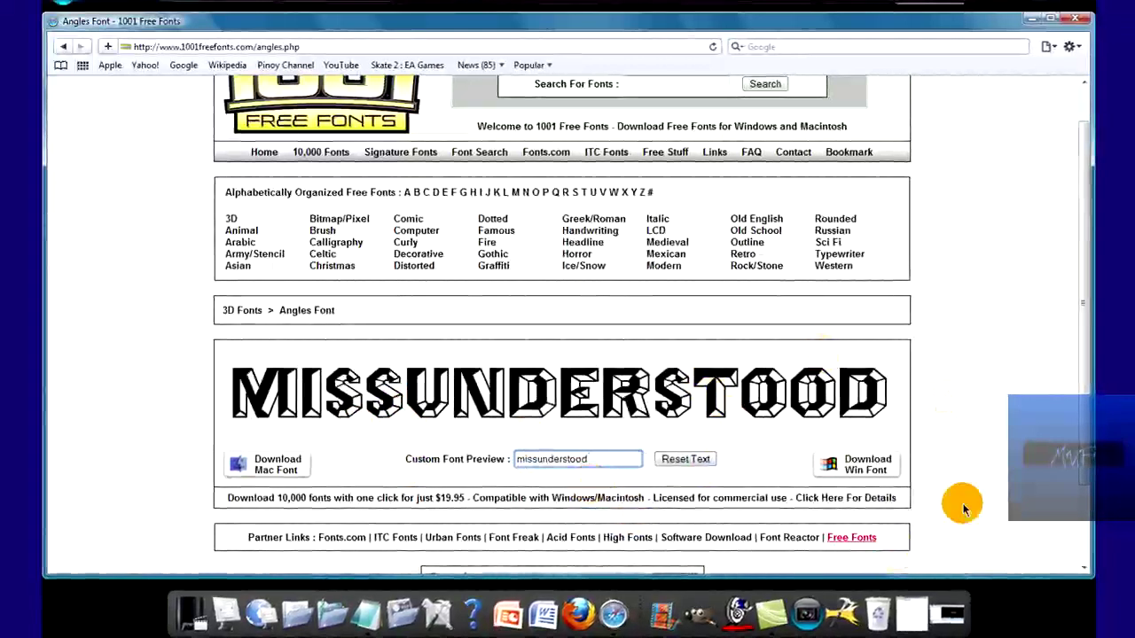
click(62, 46)
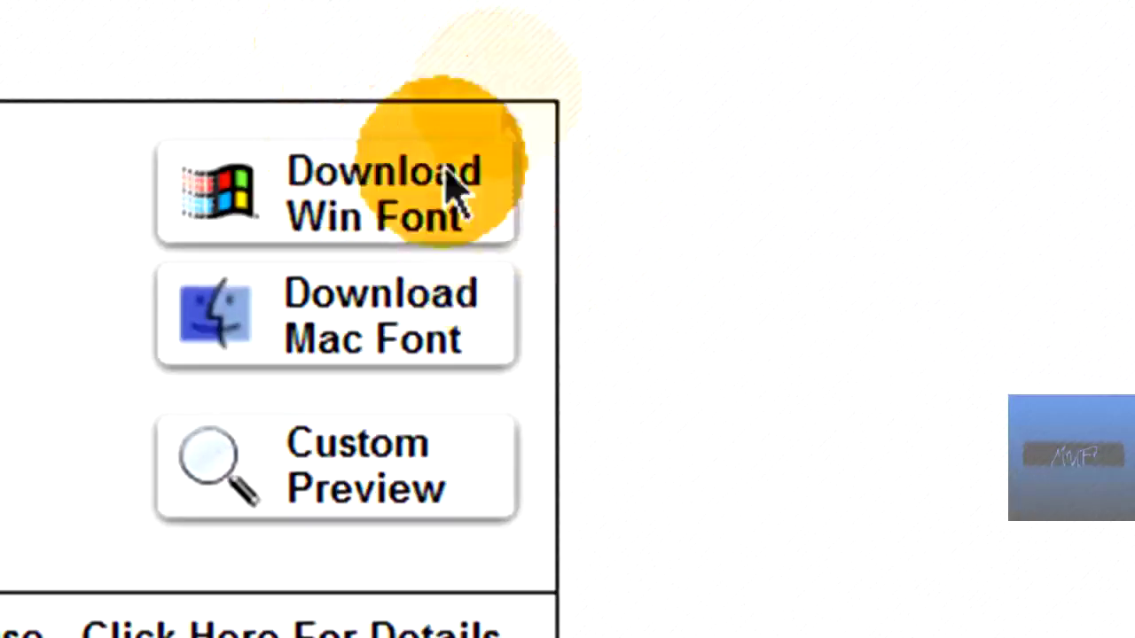
click(390, 190)
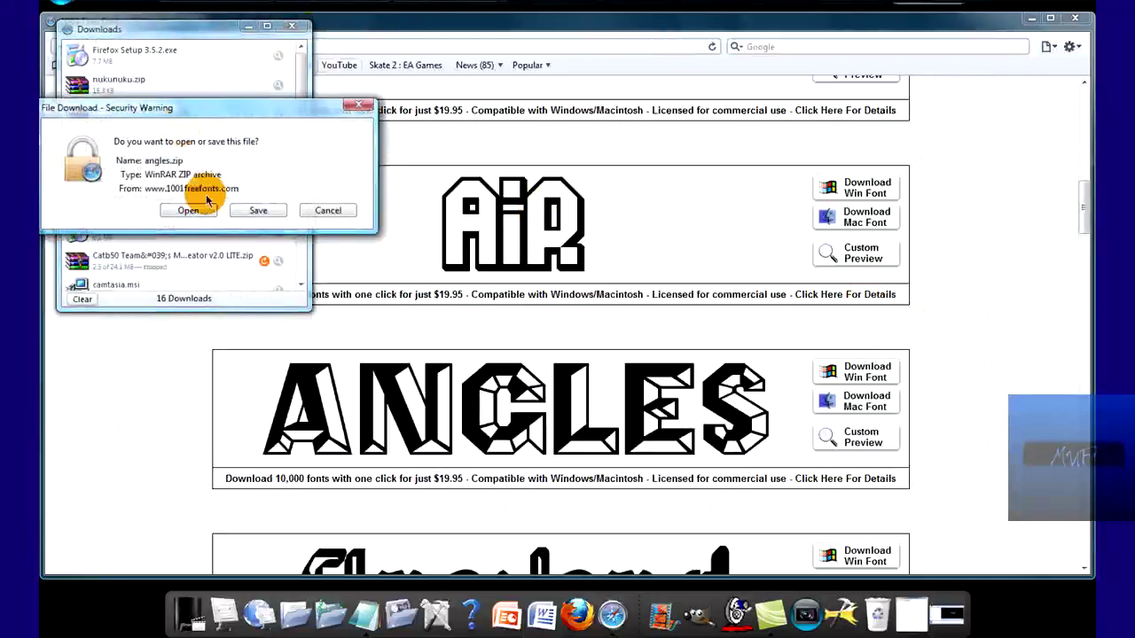
Step: Save angles.zip into Downloads, then bring up its options in the Downloads list
click(254, 212)
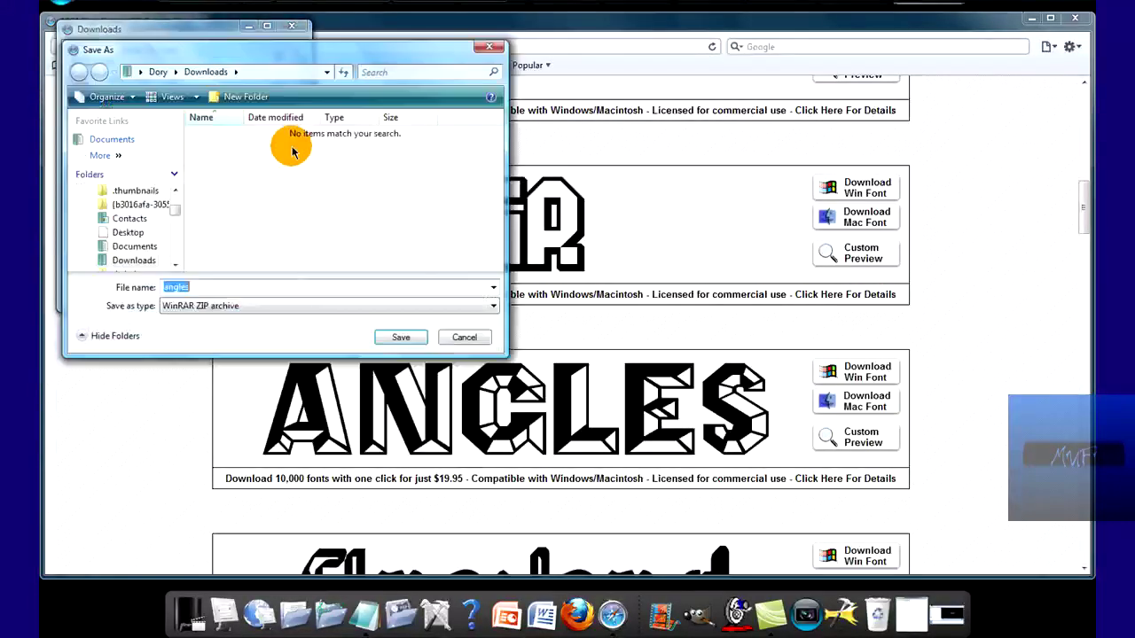
click(398, 340)
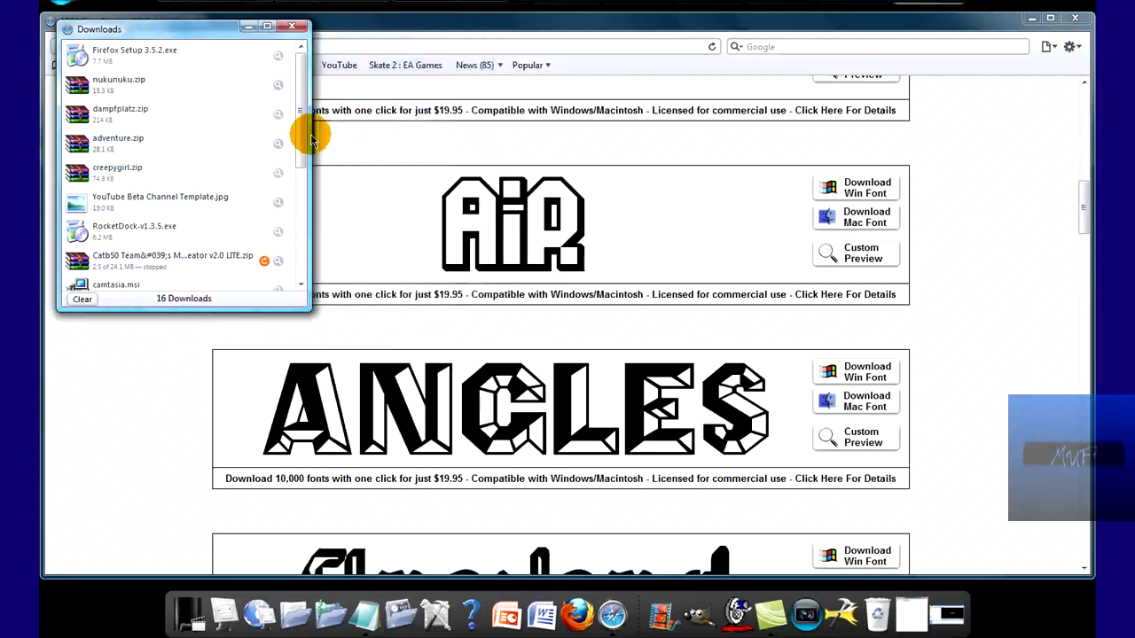
drag(303, 143, 301, 266)
click(98, 257)
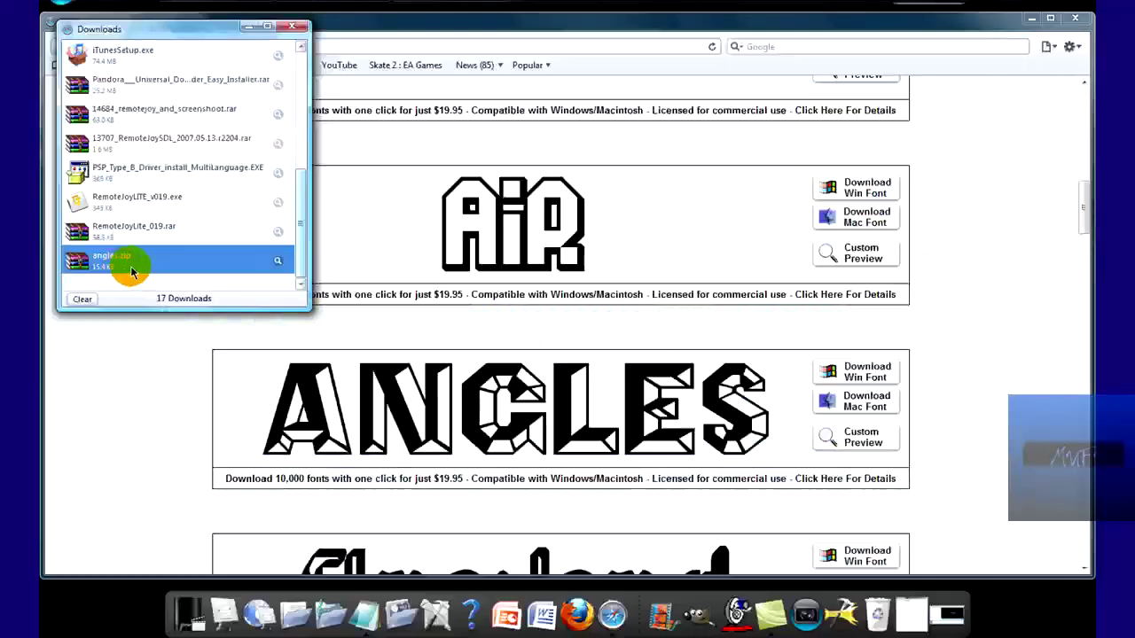
right_click(153, 258)
Step: Open angles.zip in WinRAR, dismiss the reminder, and select ANGLESMF.TTF
click(190, 268)
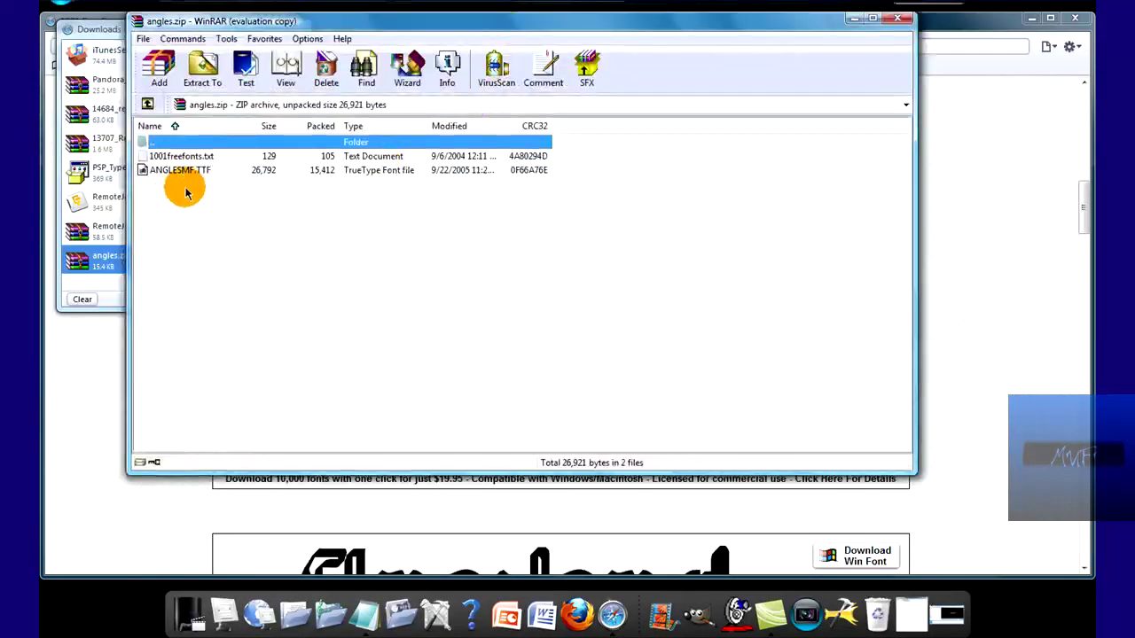
click(635, 189)
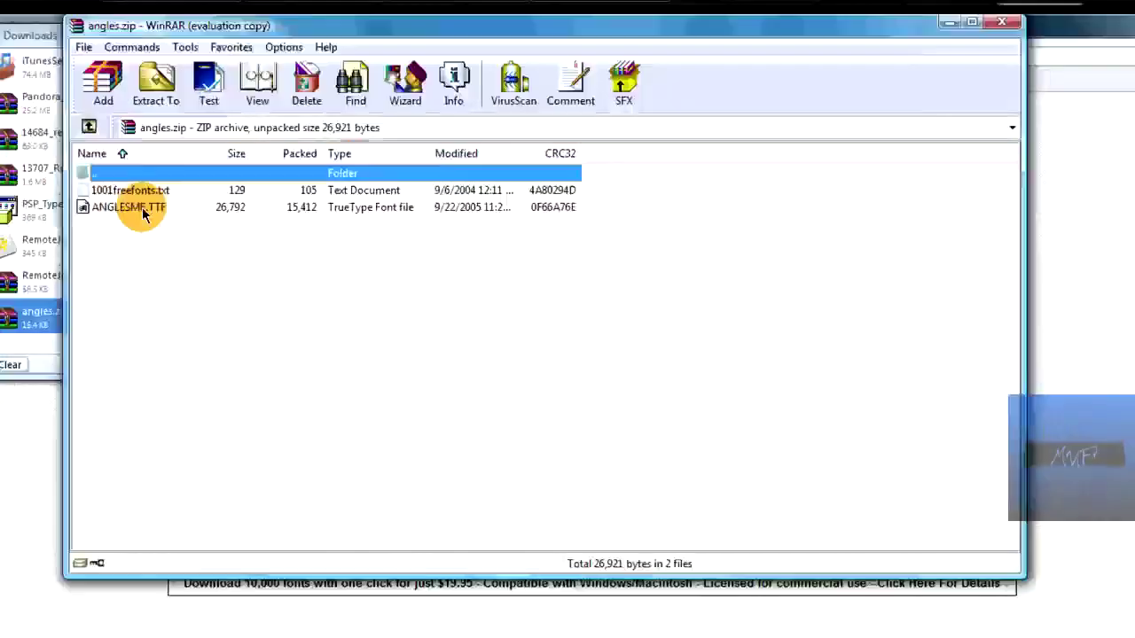
click(140, 210)
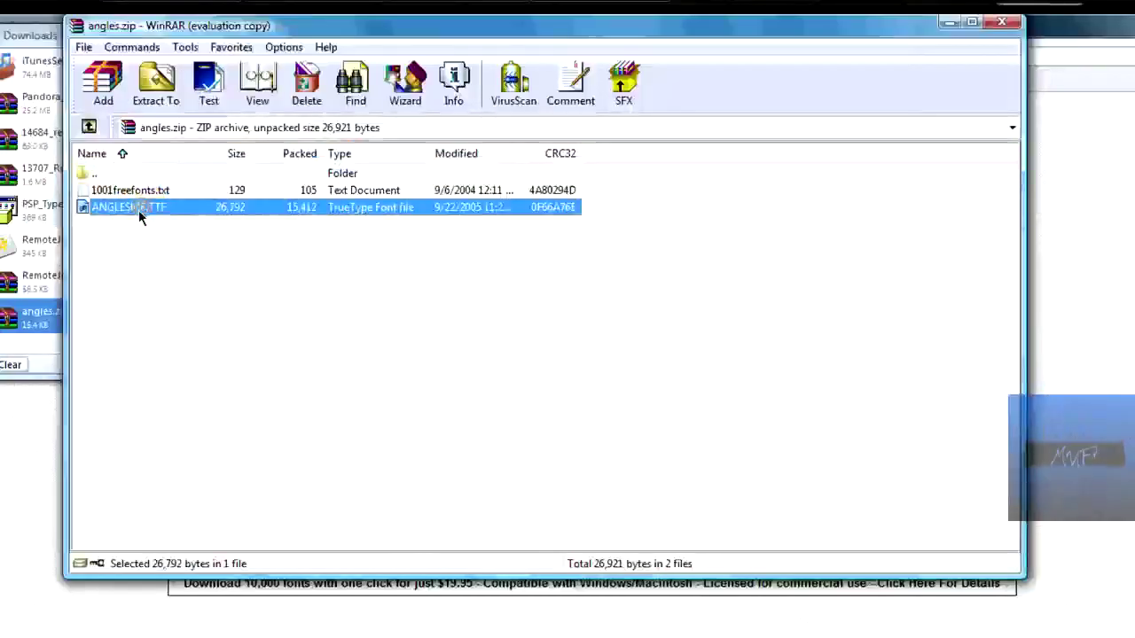
Step: Extract ANGLESMF.TTF into the .gimp-2.6\fonts folder and close the archive
click(152, 84)
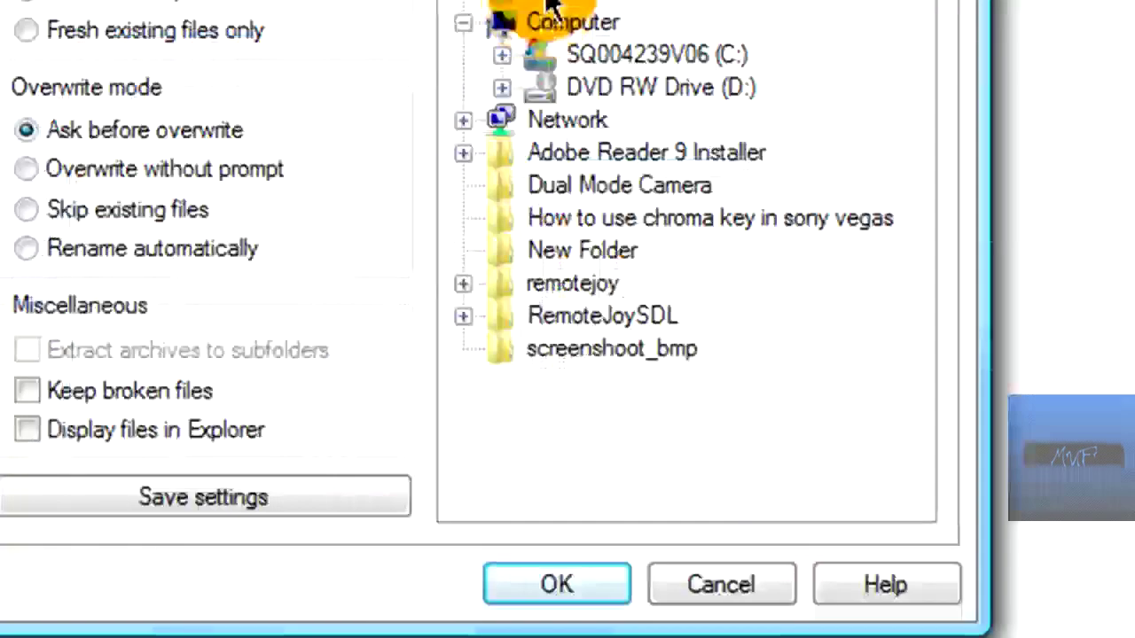
double_click(551, 0)
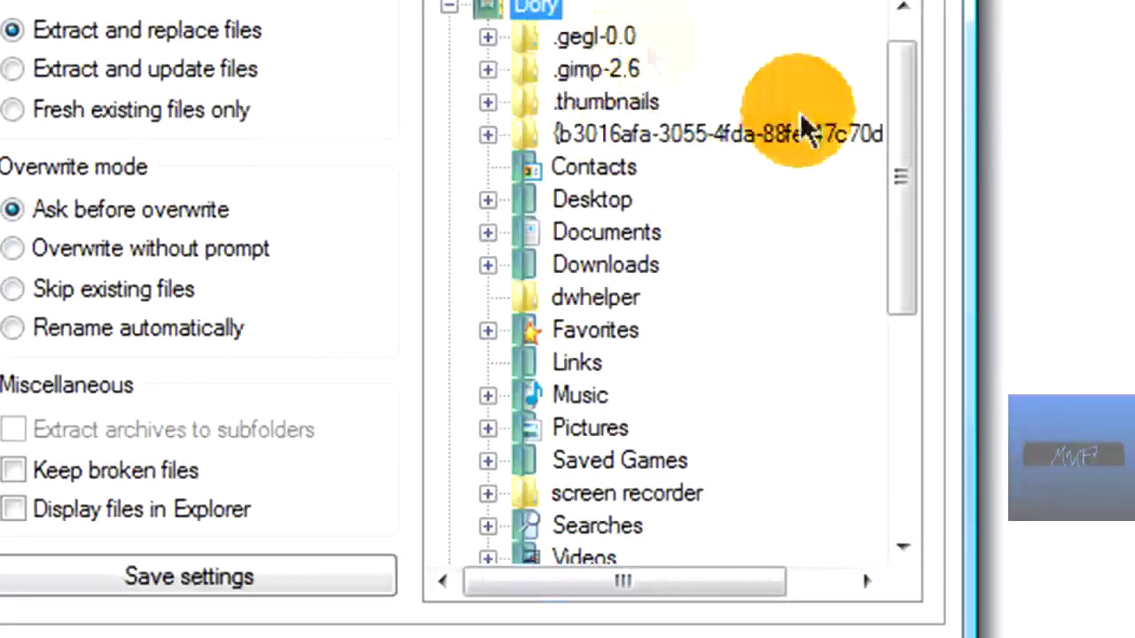
double_click(581, 71)
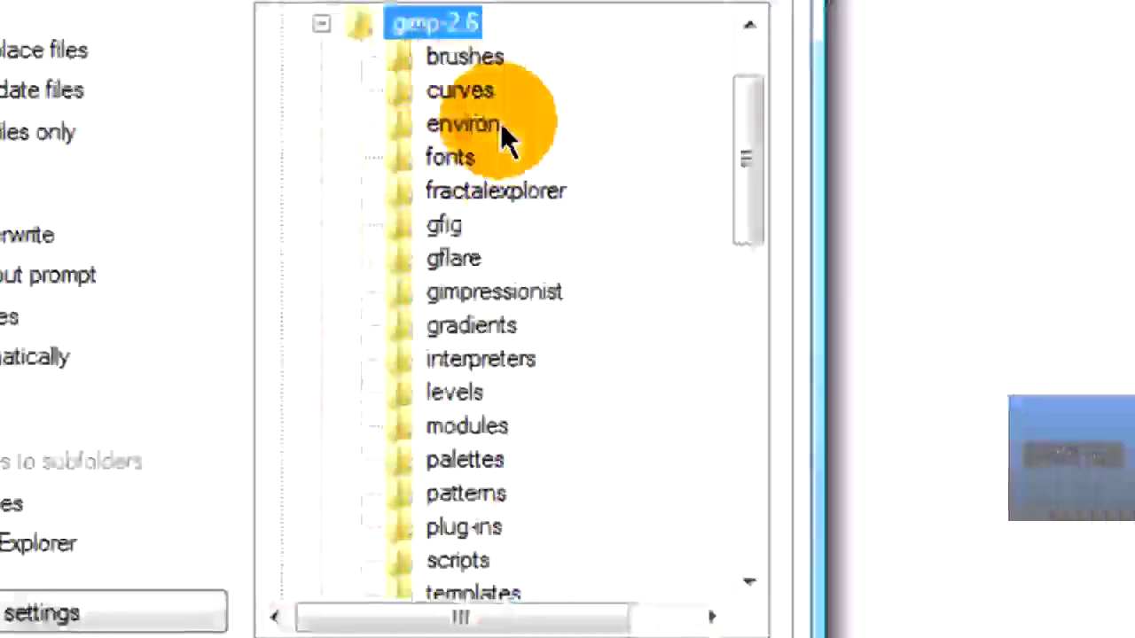
click(448, 160)
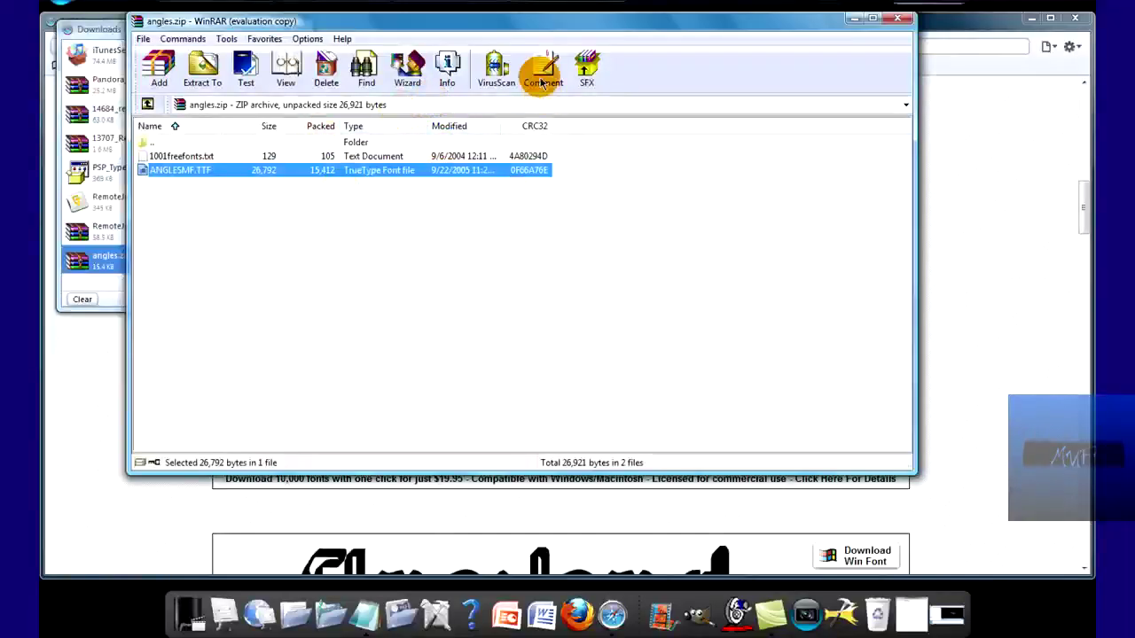
click(898, 19)
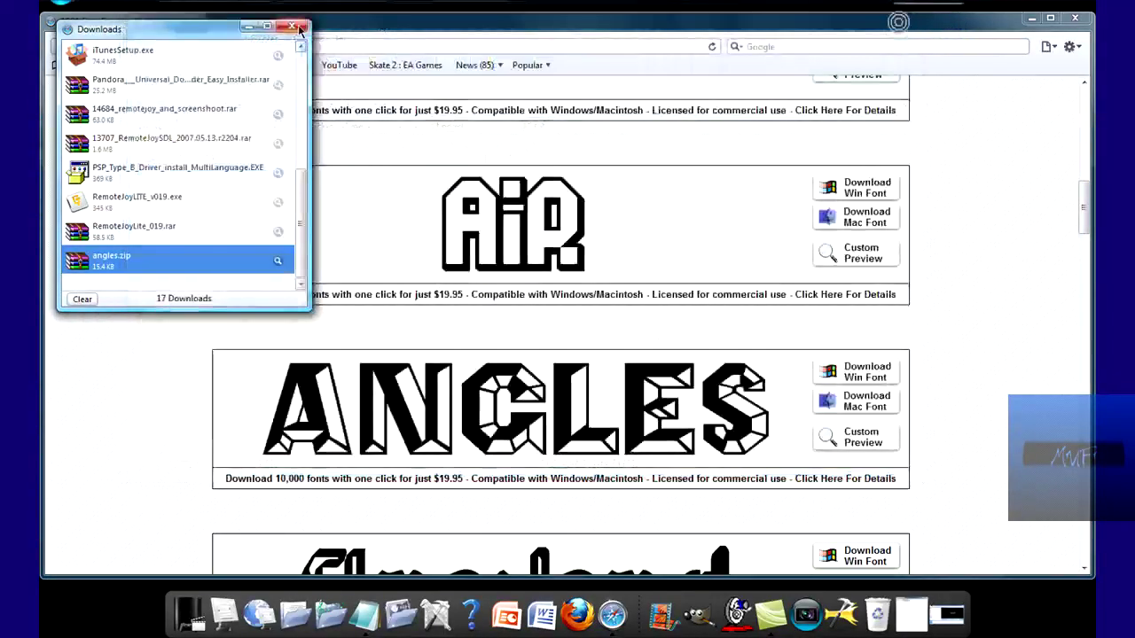
Step: Close Downloads and Safari, launch GIMP, and bring up File > New at 640 × 400
click(298, 27)
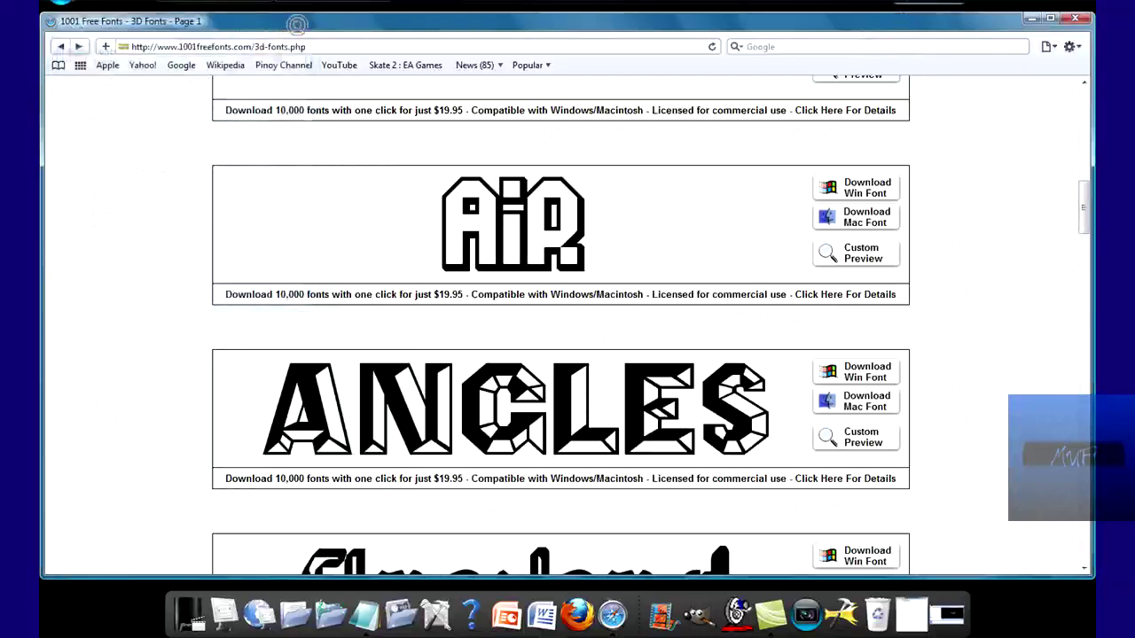
click(1074, 18)
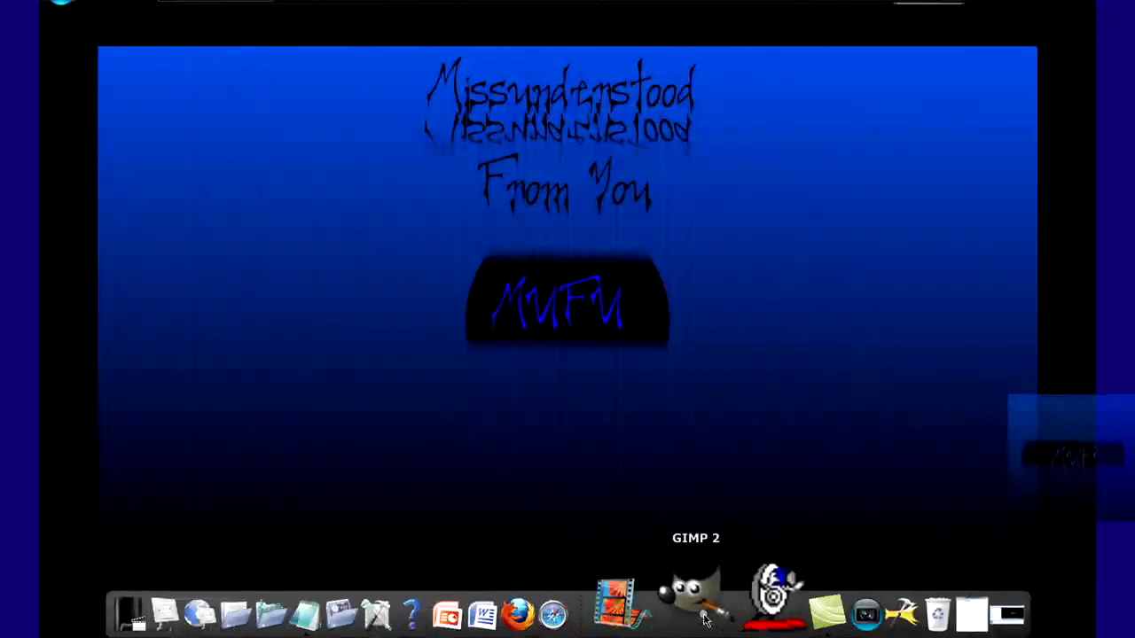
click(694, 603)
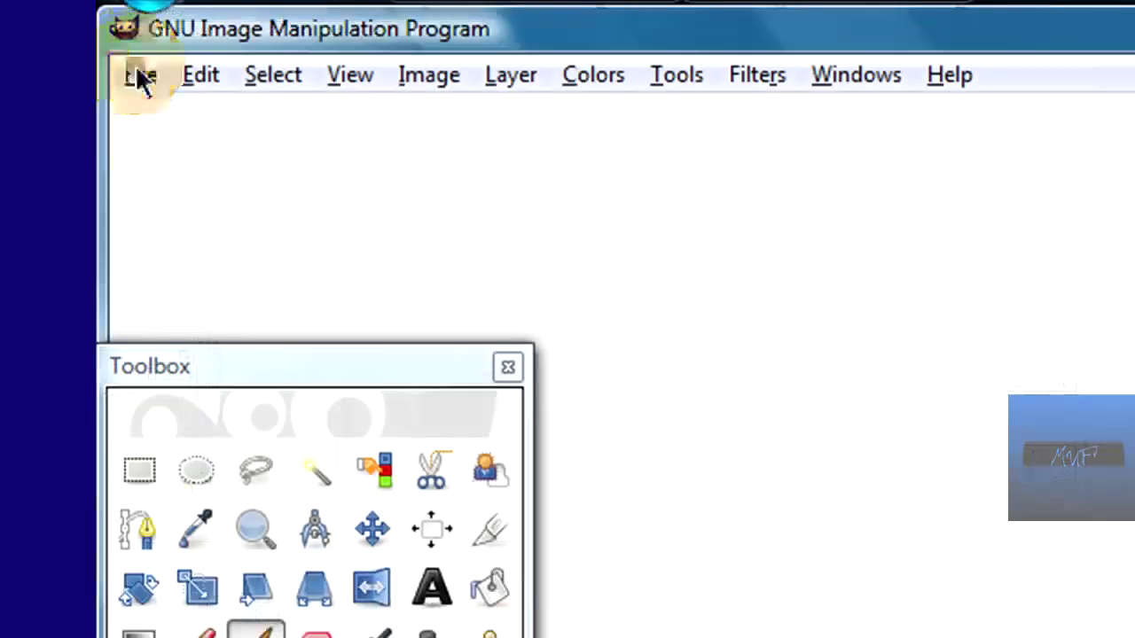
click(56, 31)
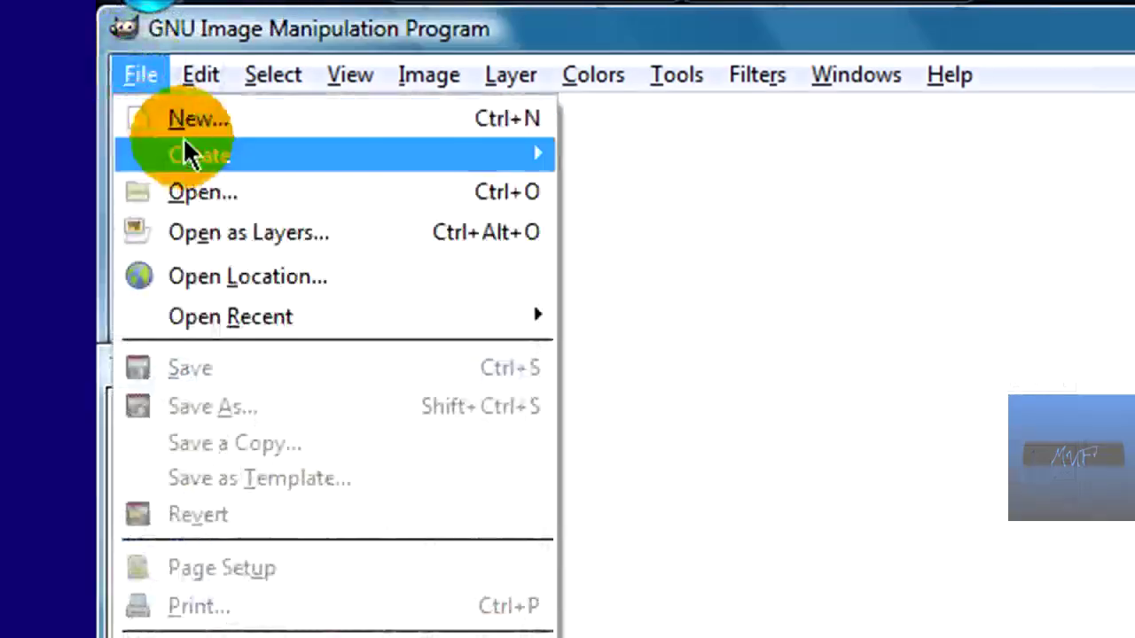
click(209, 118)
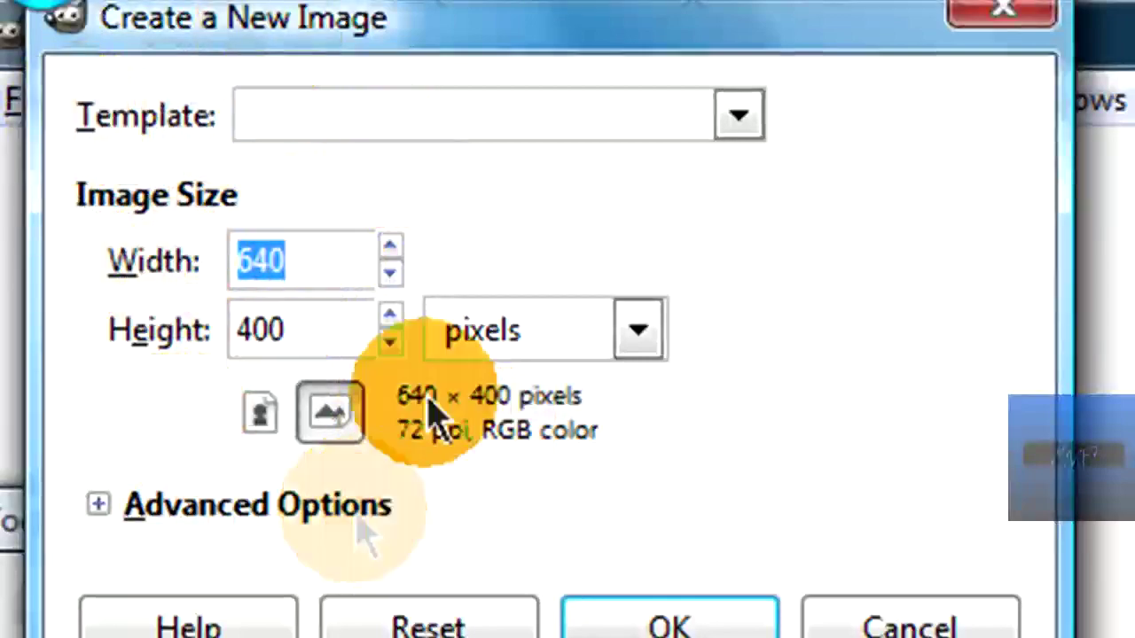
Step: Create the 640 × 400 image with blue (0c00ff) foreground and black background for a top-to-bottom gradient
click(664, 621)
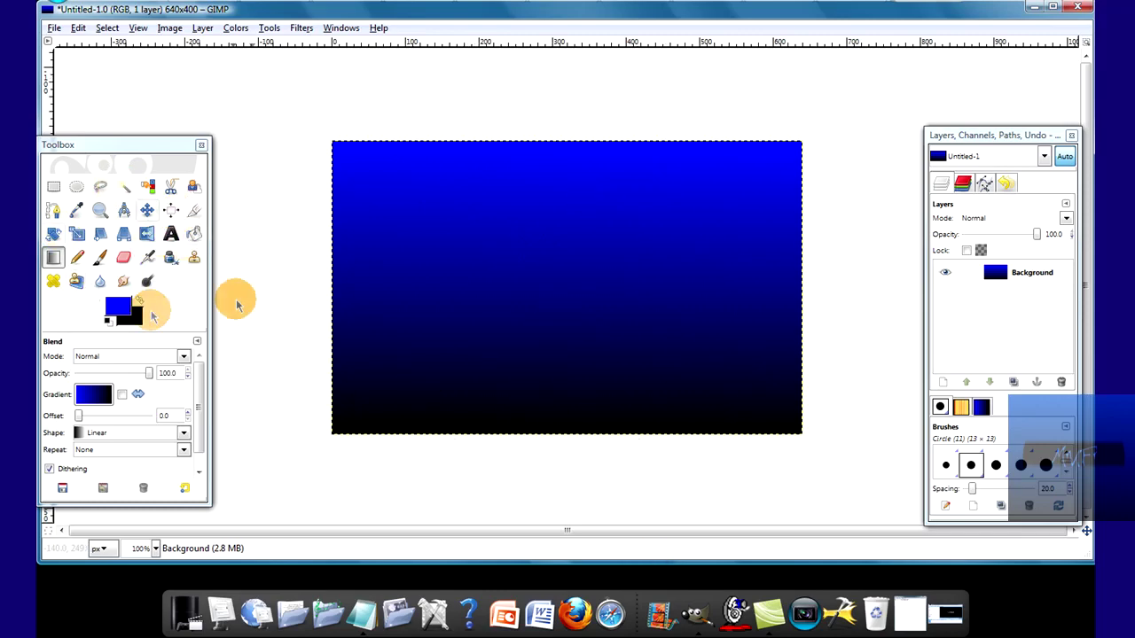
click(119, 310)
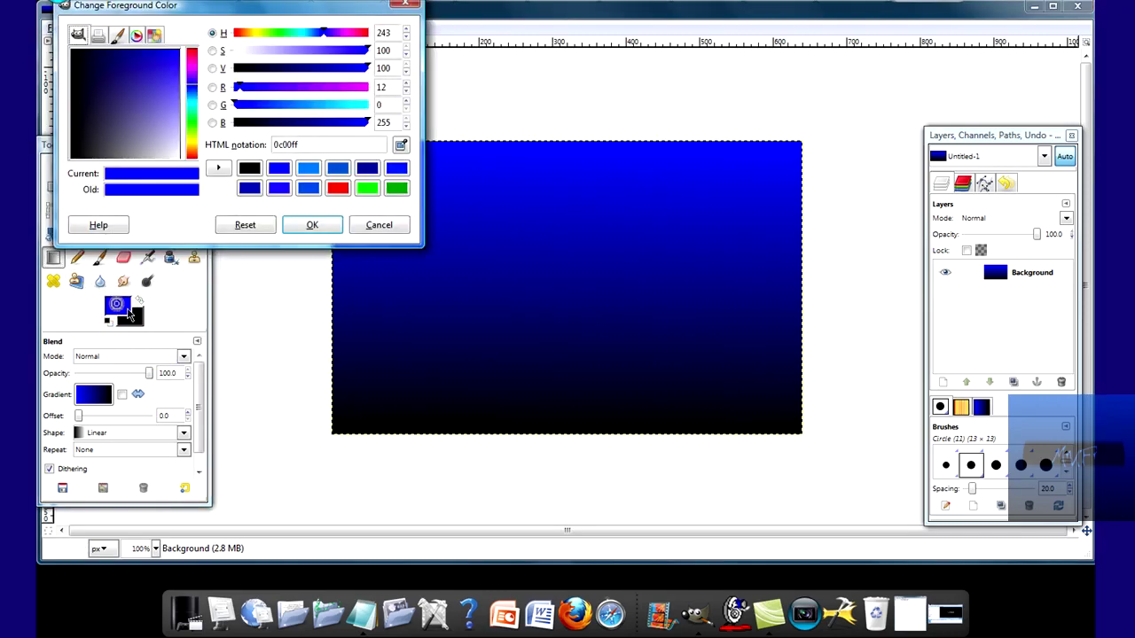
click(406, 7)
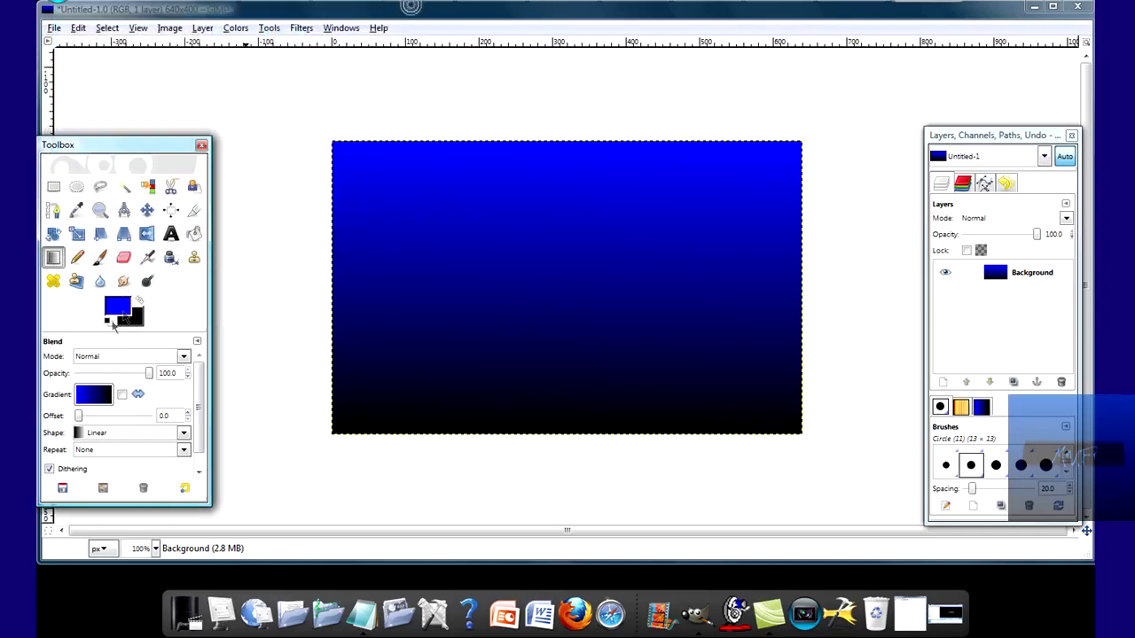
click(131, 315)
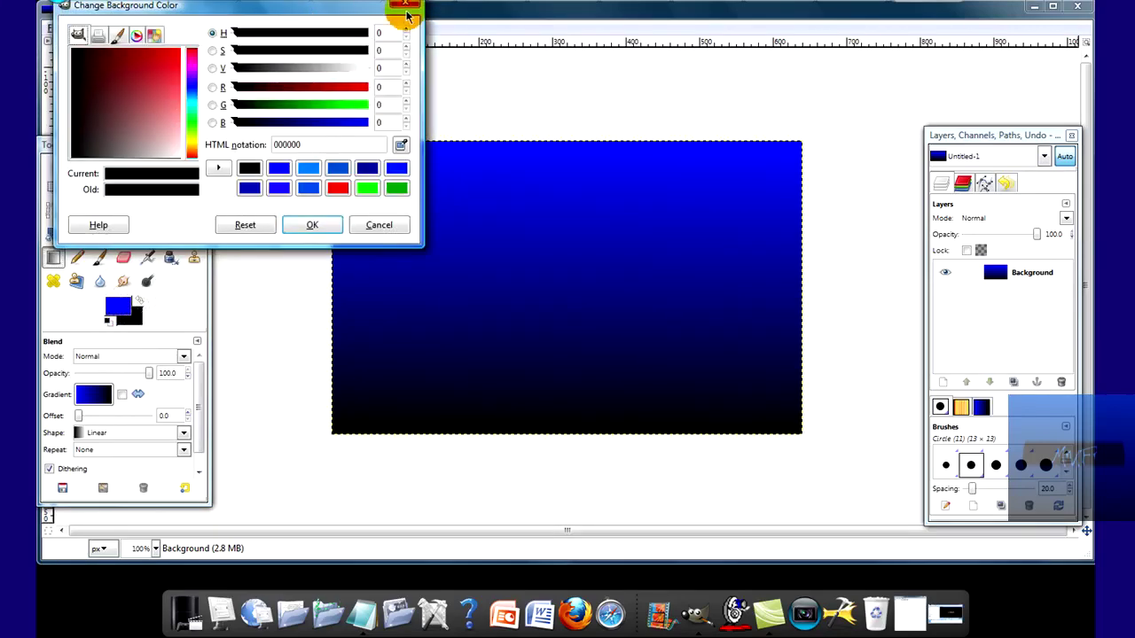
click(406, 7)
click(170, 233)
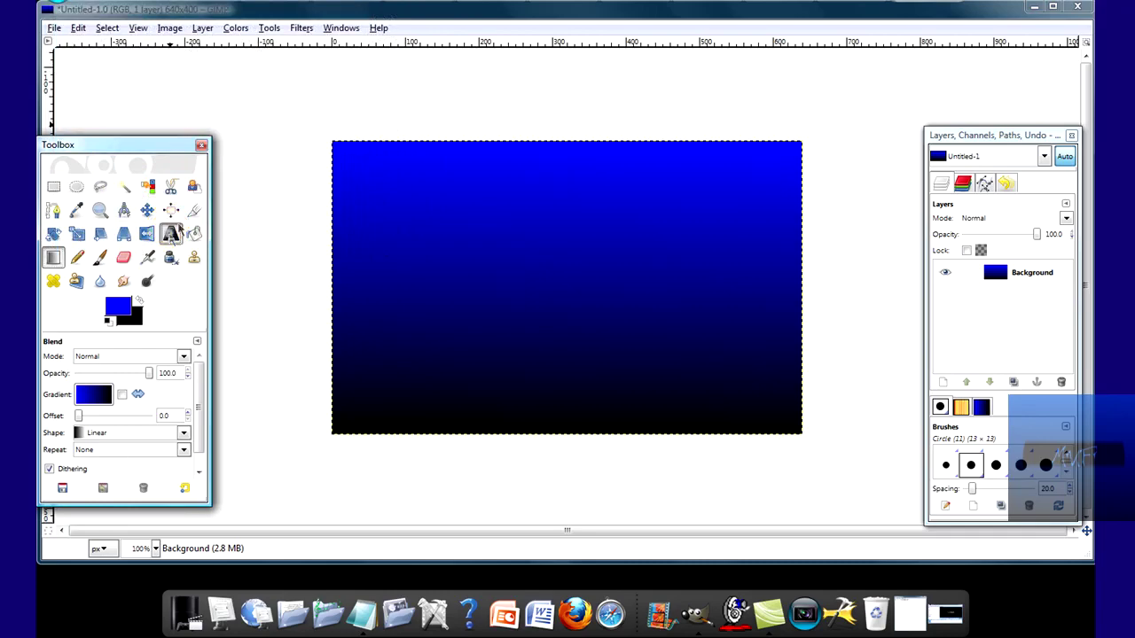
Step: Draw a text box on the upper canvas and change its font from Sans to Angles MF
drag(375, 185, 772, 241)
click(794, 265)
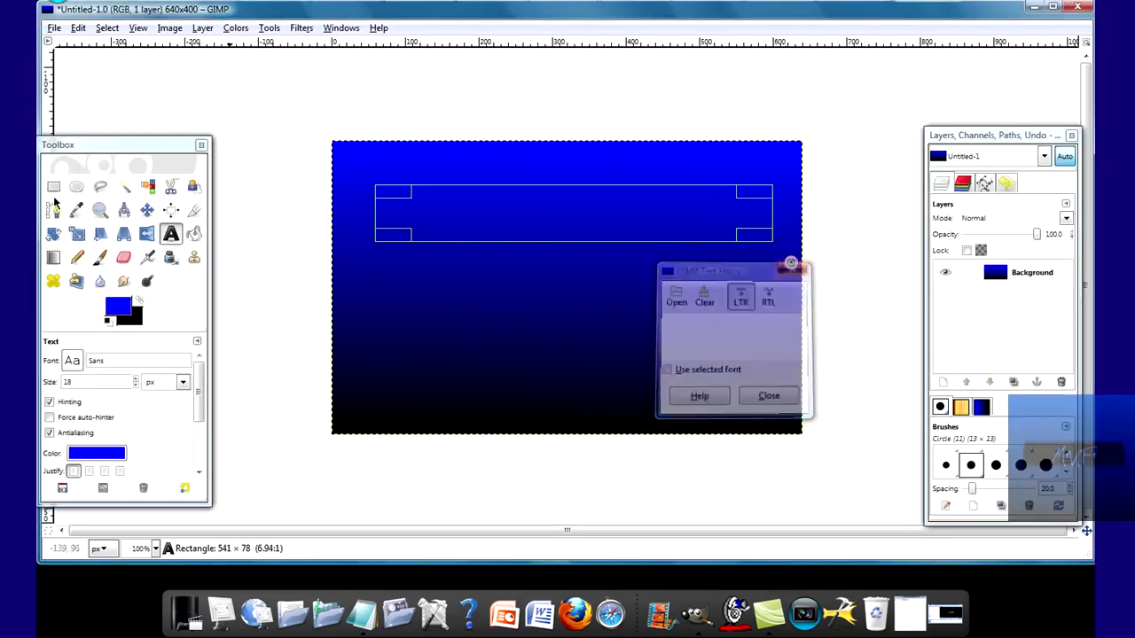
click(140, 361)
click(137, 362)
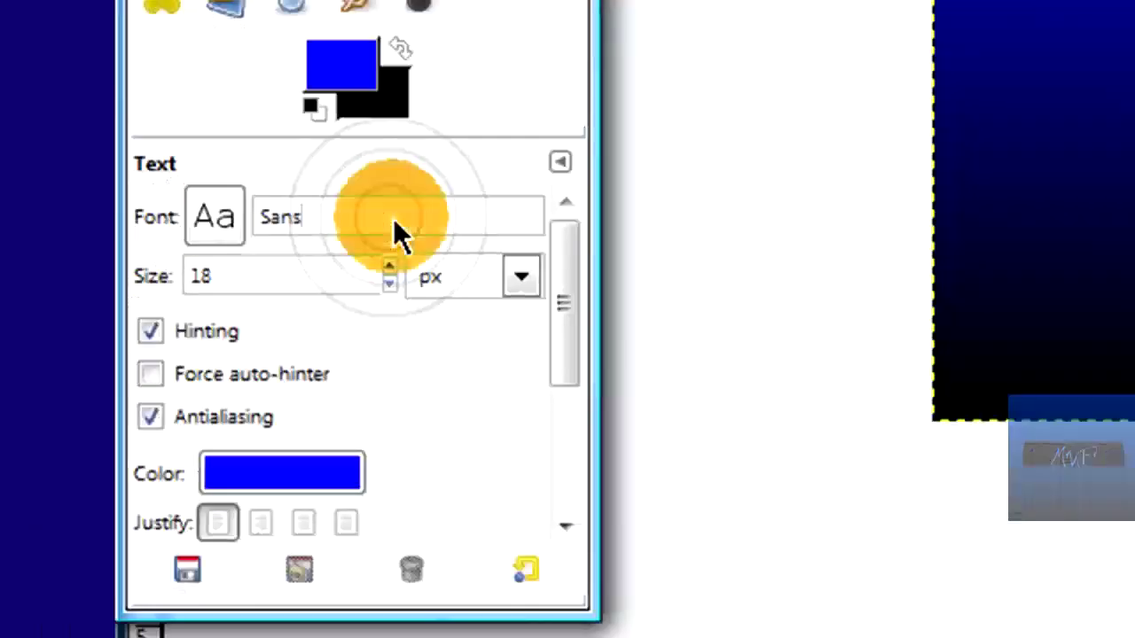
key(BackSpace)
key(BackSpace)
key(BackSpace)
key(BackSpace)
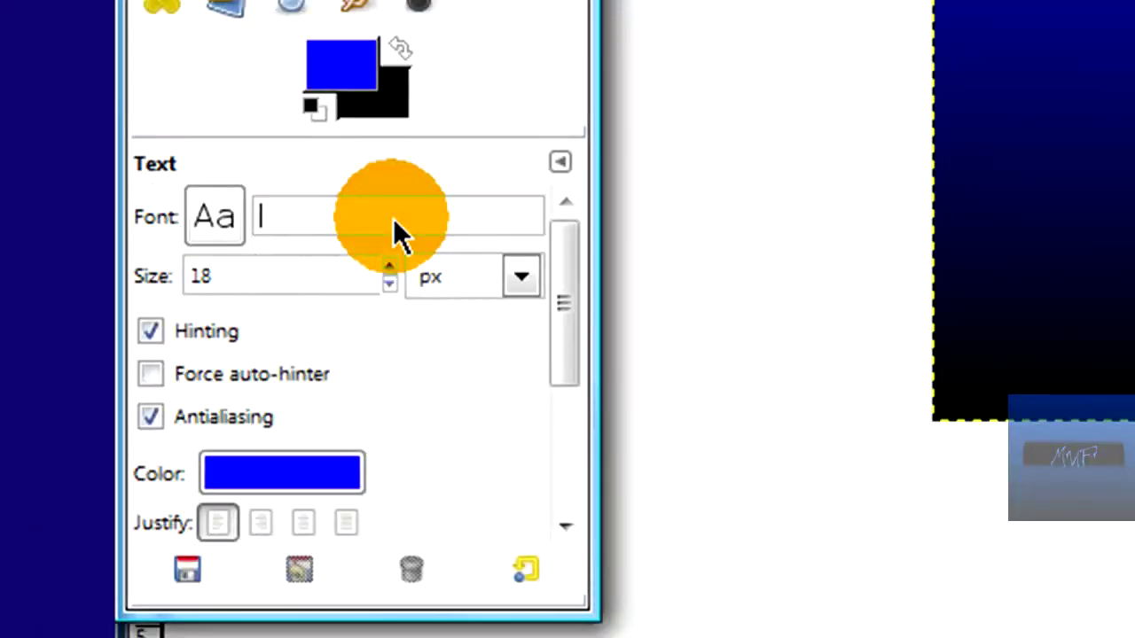
text(a)
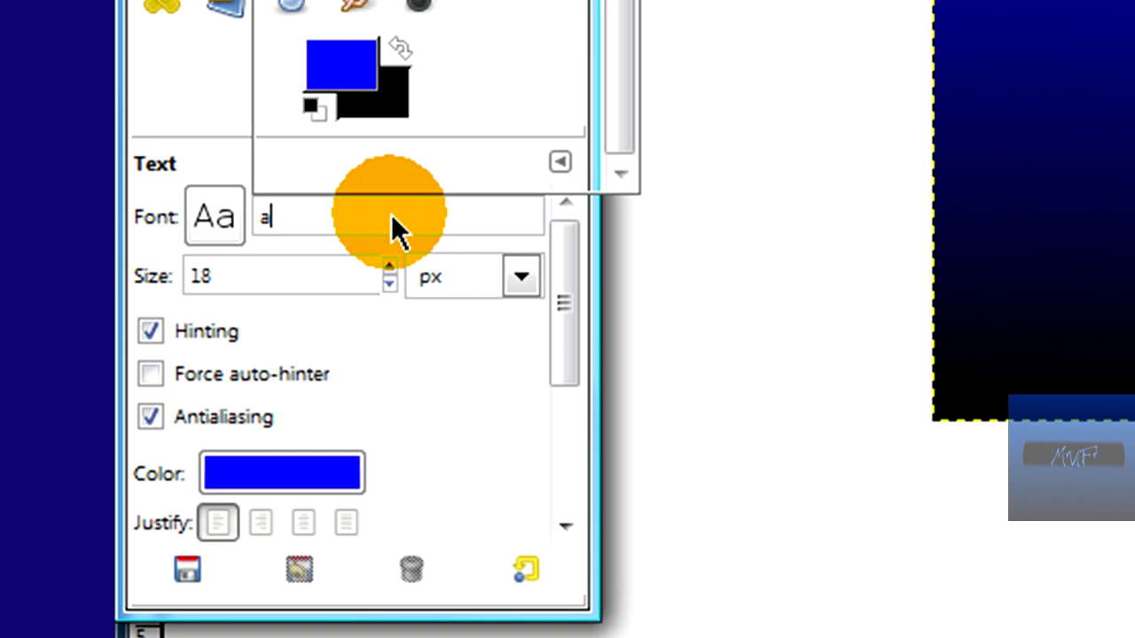
text(n)
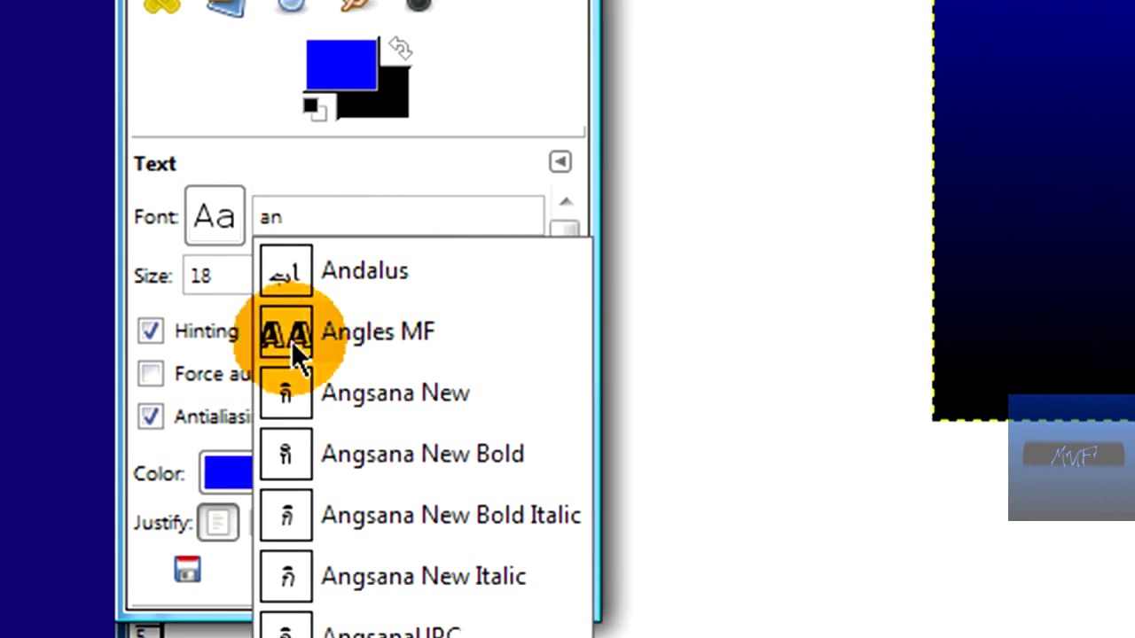
click(362, 330)
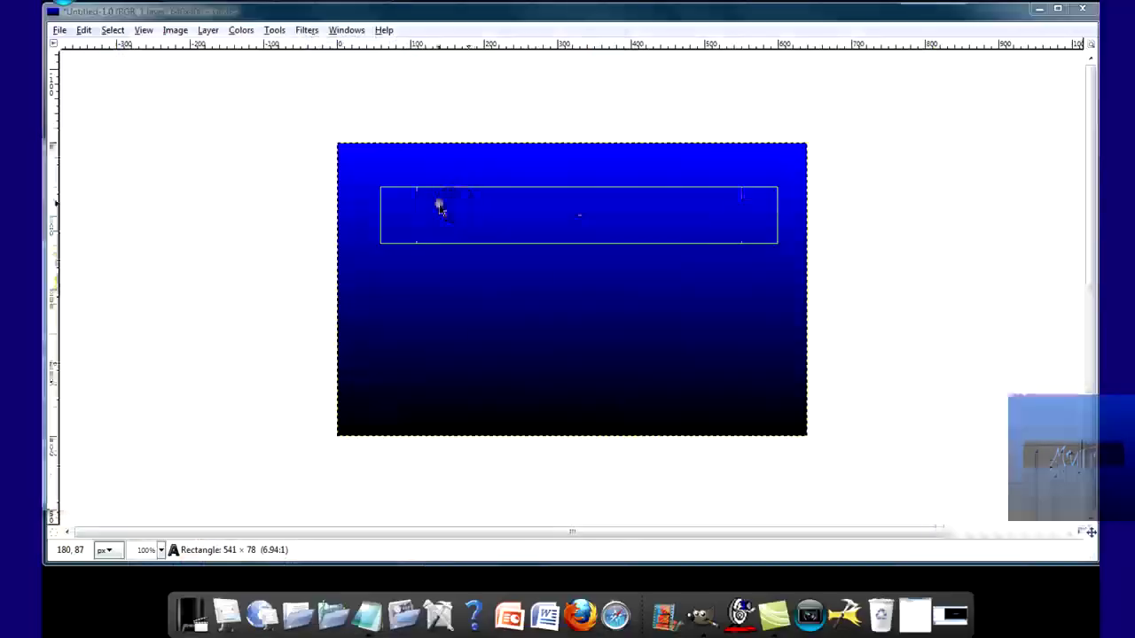
Step: Type a trial 'M', then delete that stray text layer
click(439, 204)
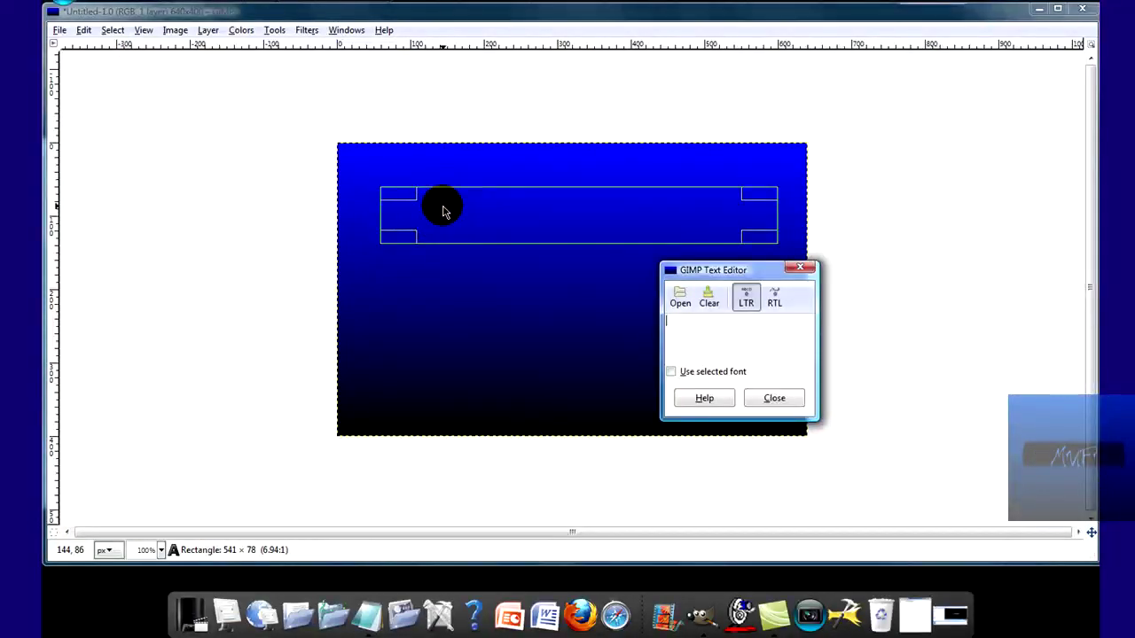
text(M)
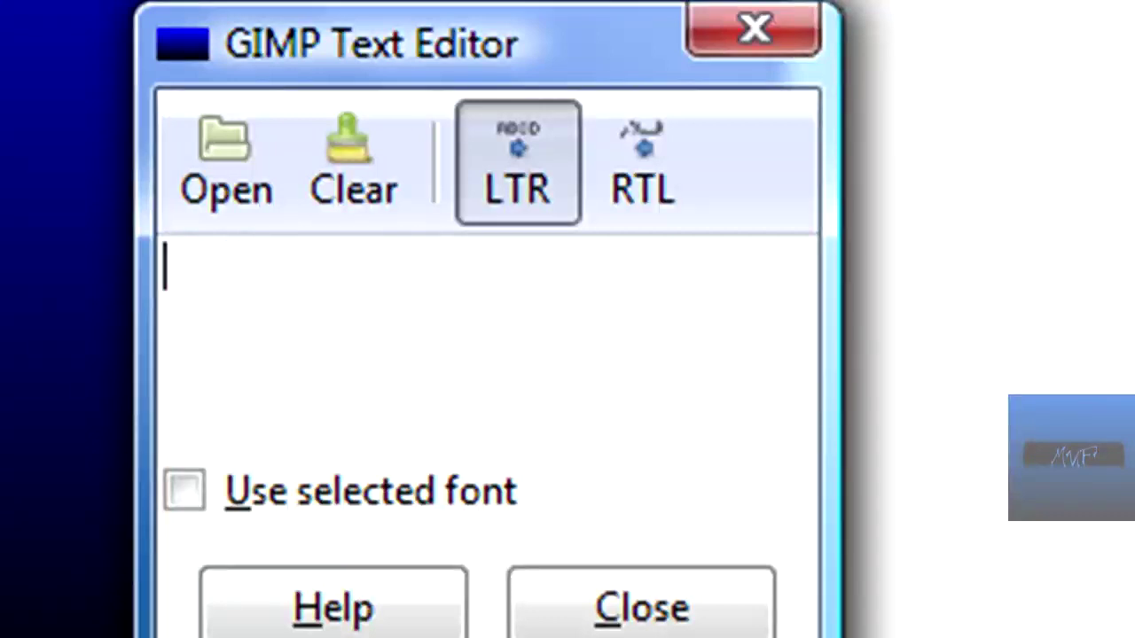
click(780, 38)
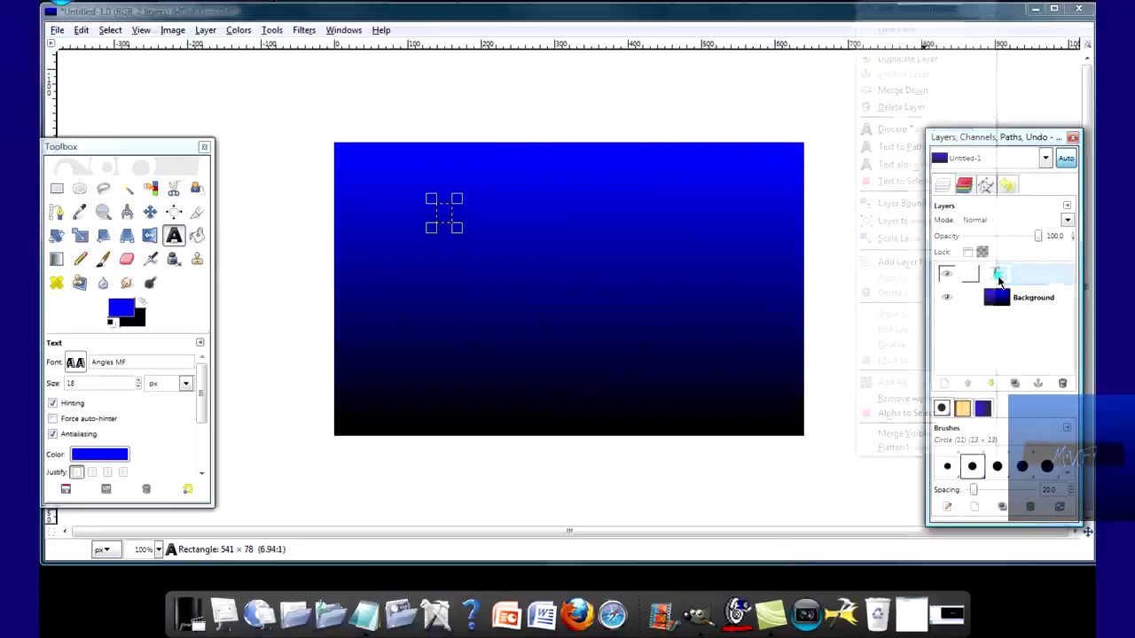
right_click(1001, 274)
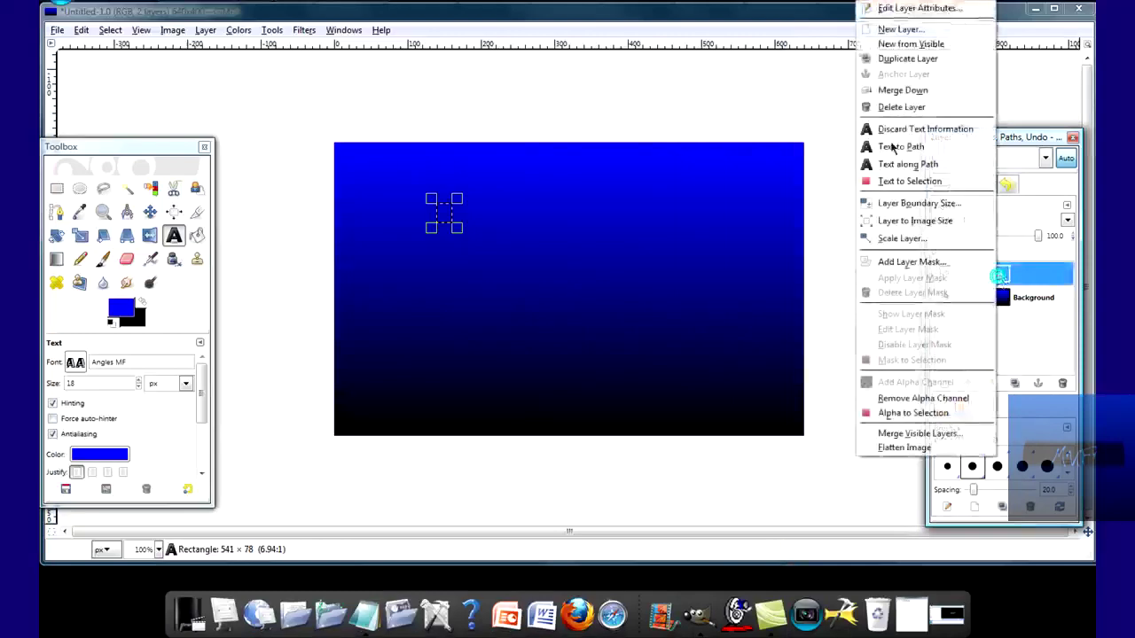
click(909, 106)
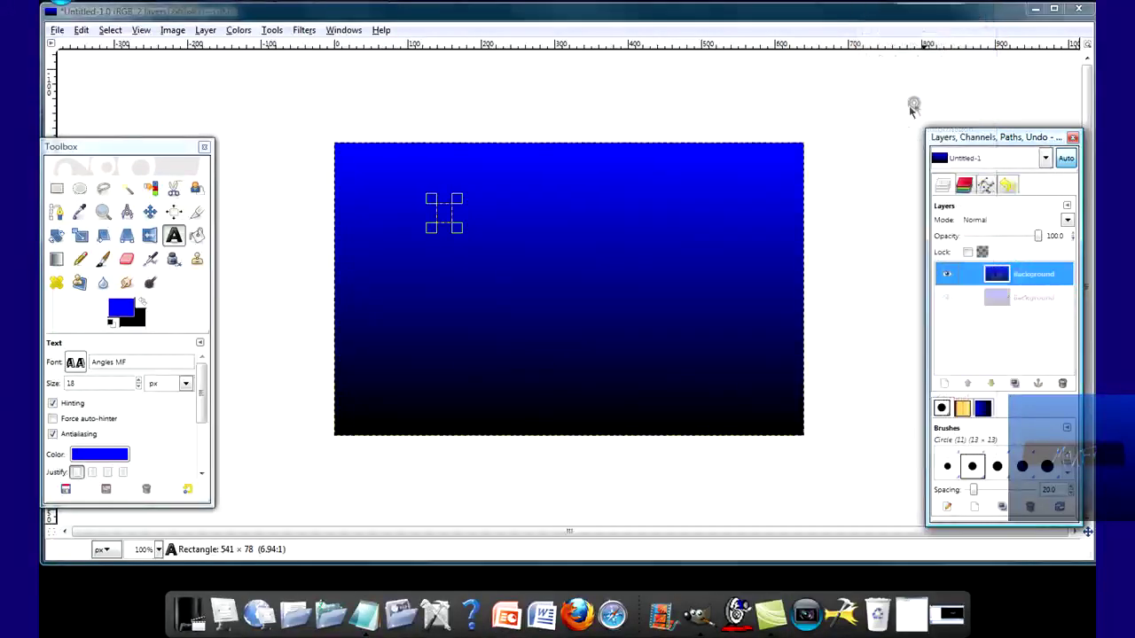
Step: Create a new text box, widen it and shift it slightly left and up
click(458, 215)
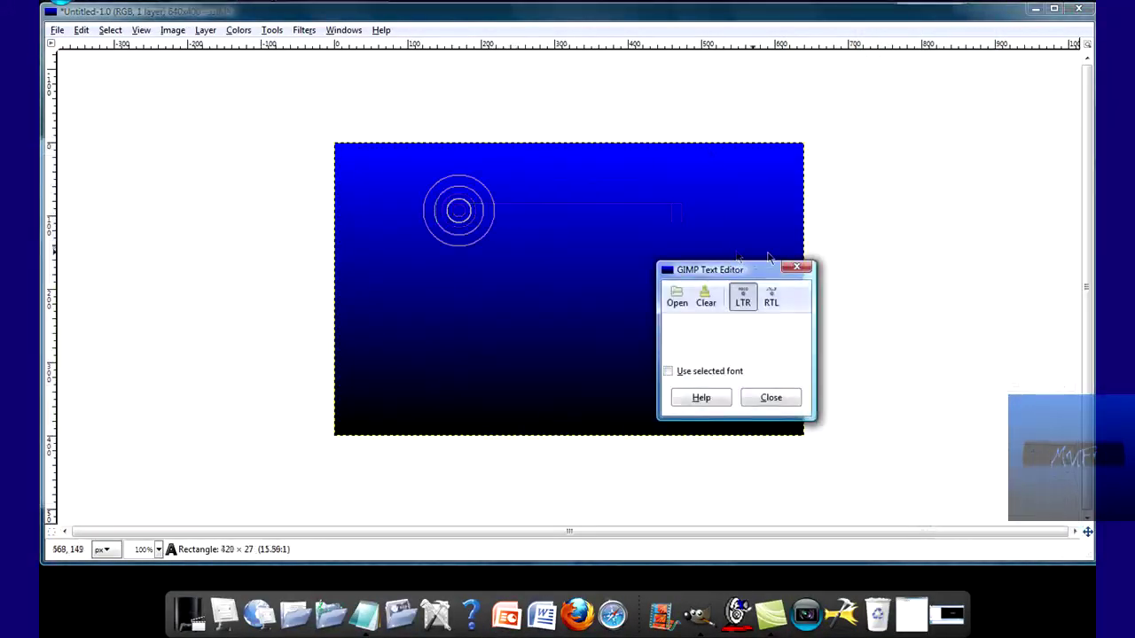
drag(541, 228, 763, 228)
click(796, 270)
click(467, 222)
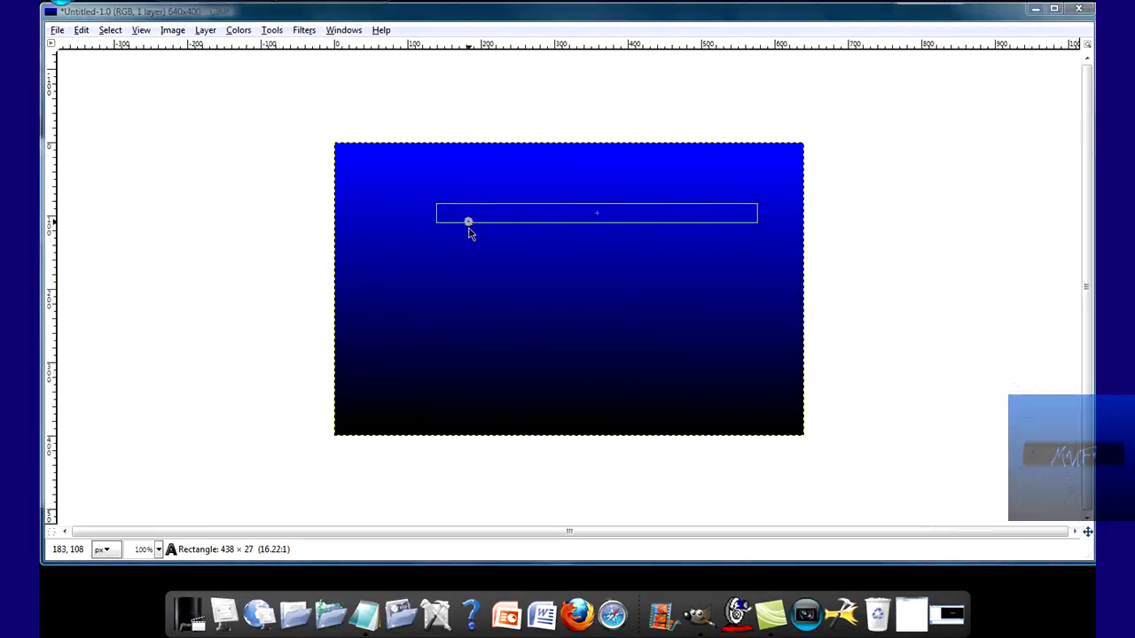
drag(467, 223, 530, 227)
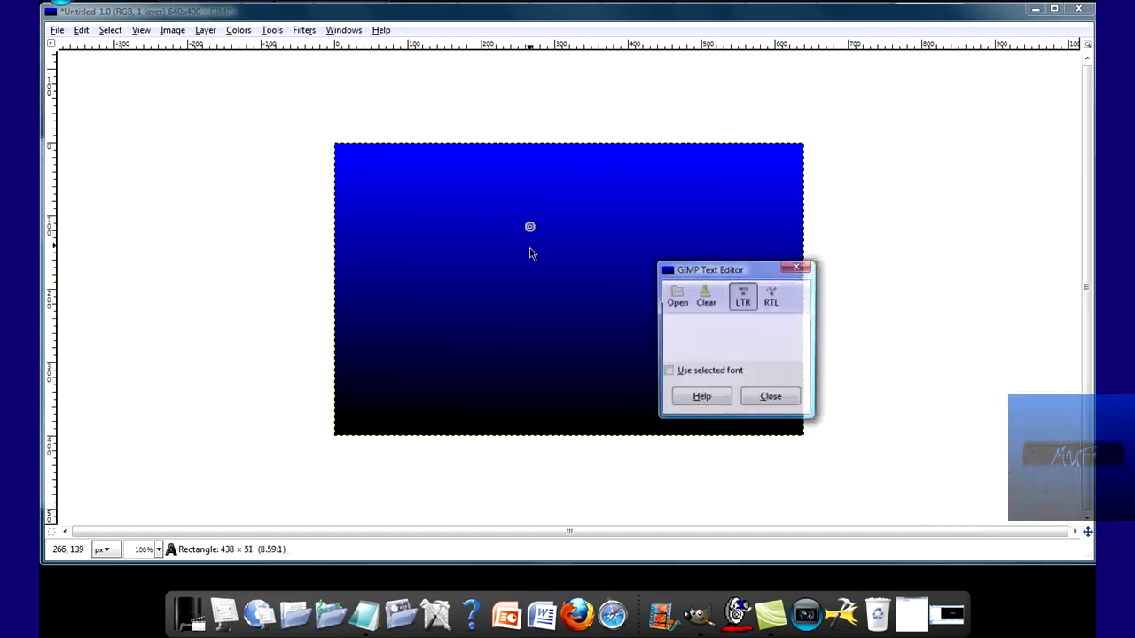
click(711, 334)
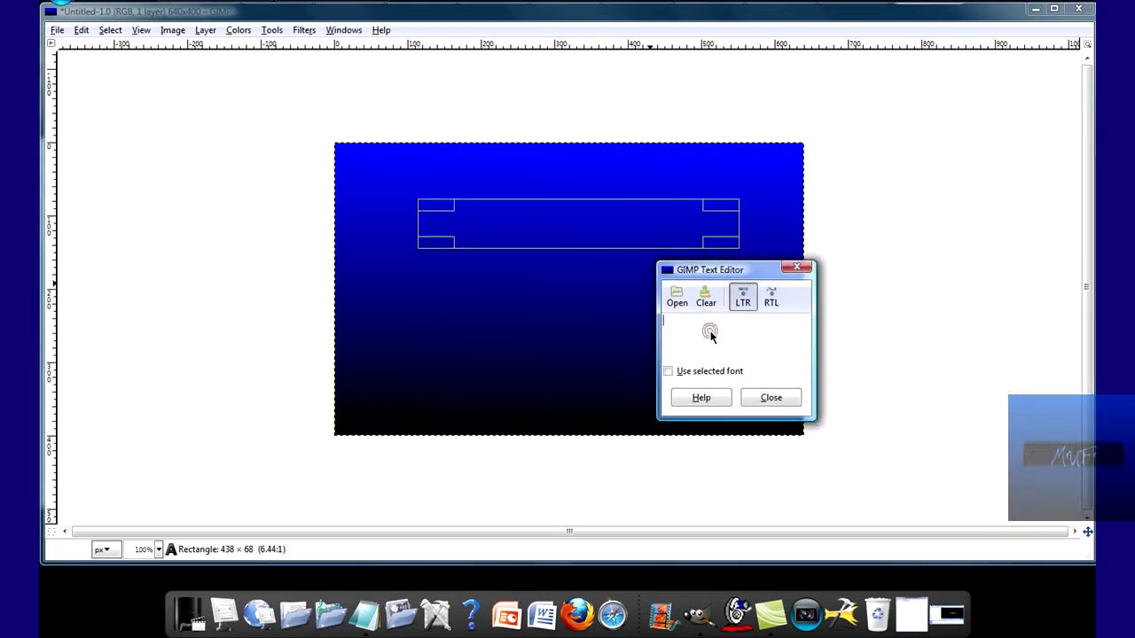
text(m)
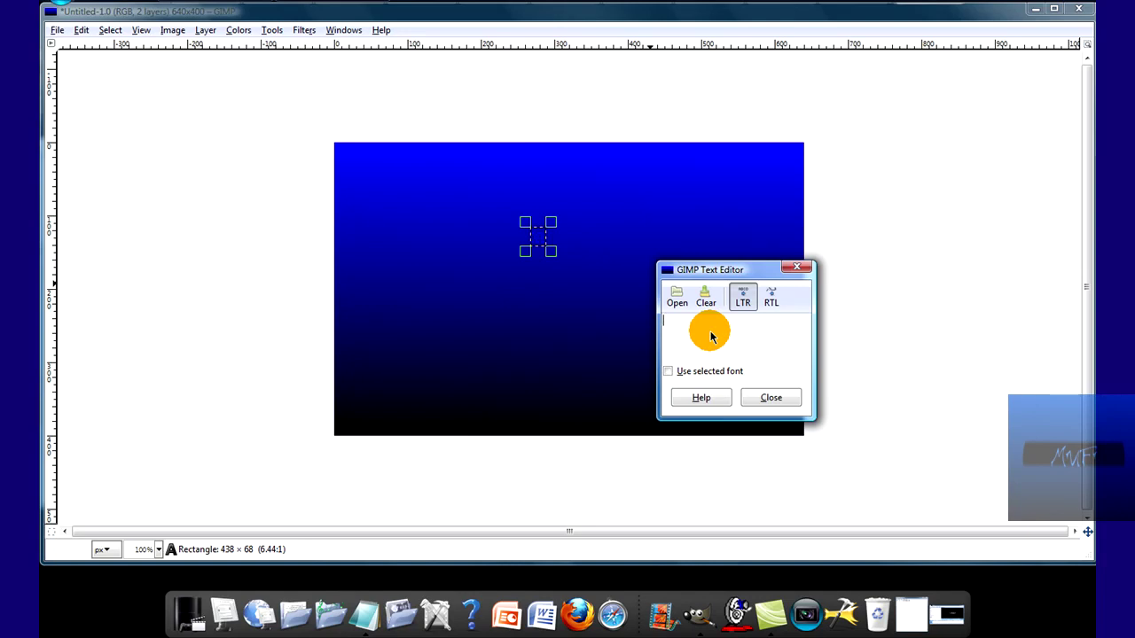
click(797, 268)
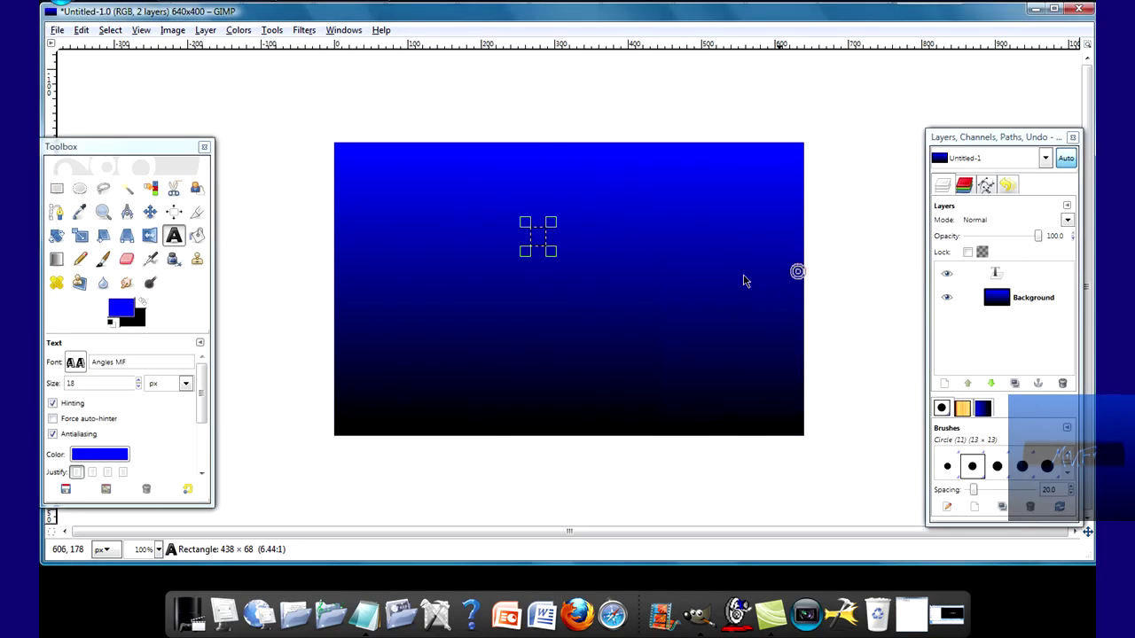
Step: Enlarge the text box into a big rectangle and start typing 'm'
drag(550, 251, 778, 365)
click(577, 281)
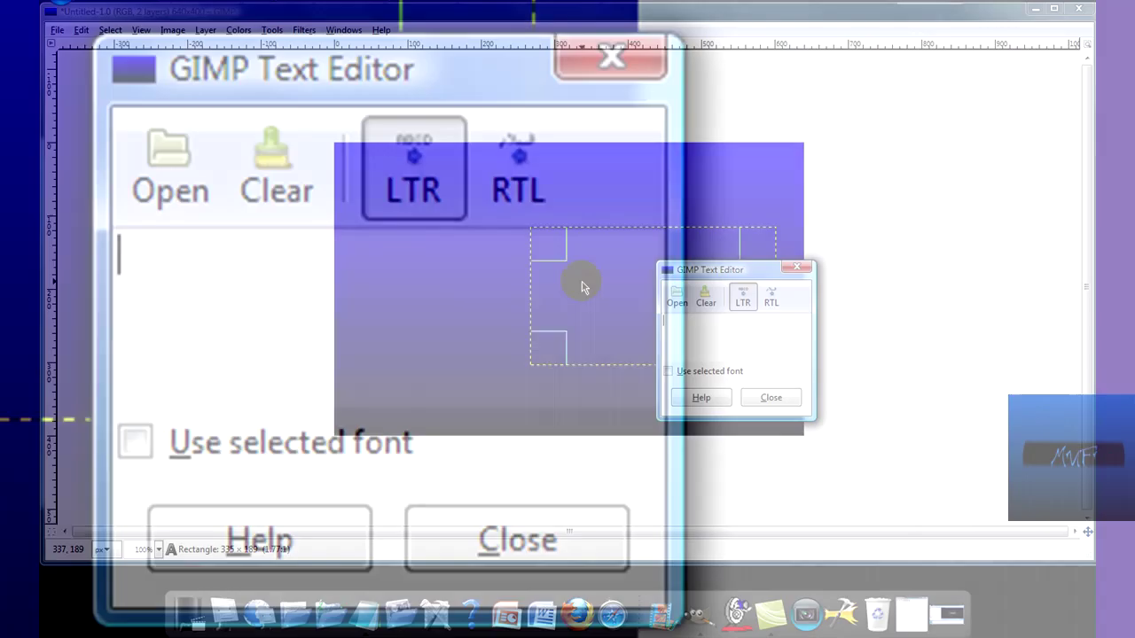
text(missunderstood)
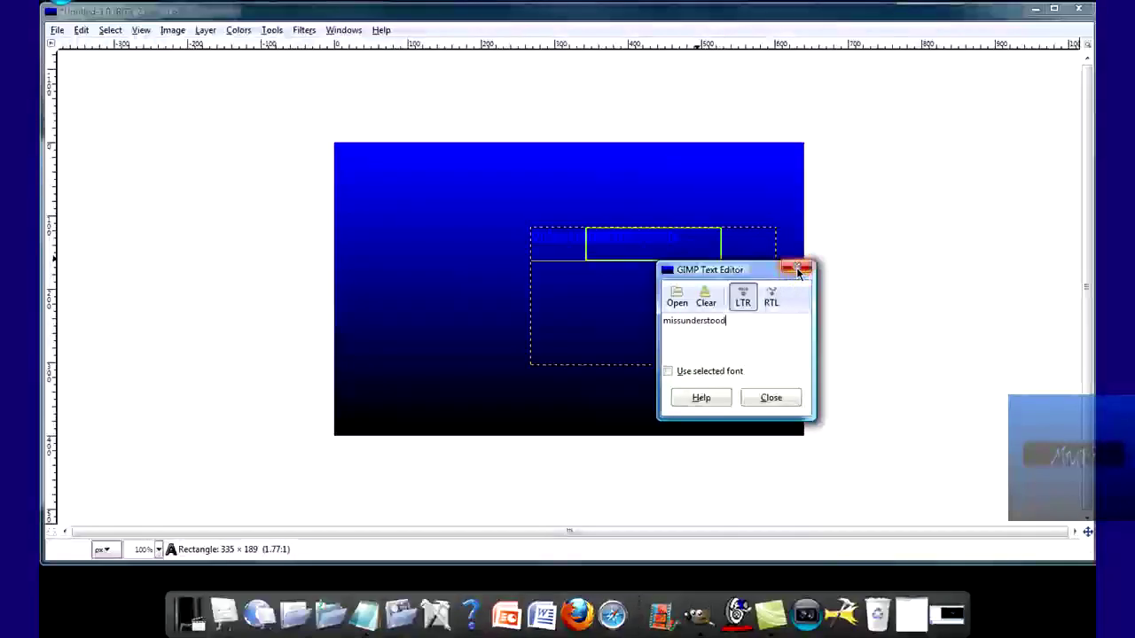
Step: Color the missunderstood text black (000000) and shorten its box to 335 × 74 px
click(611, 57)
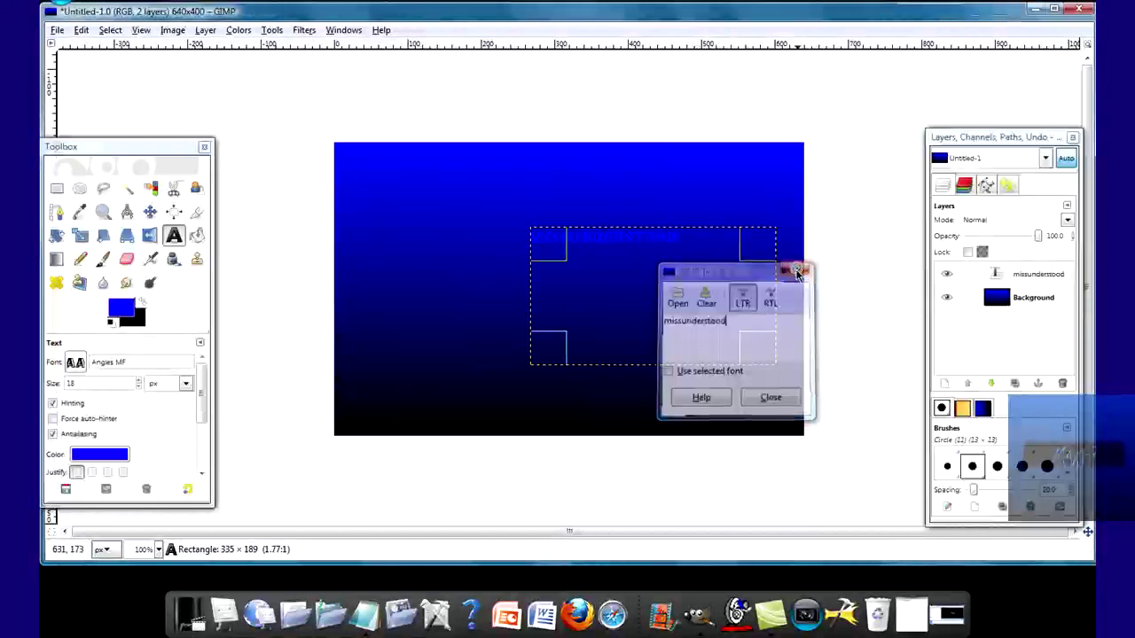
click(100, 454)
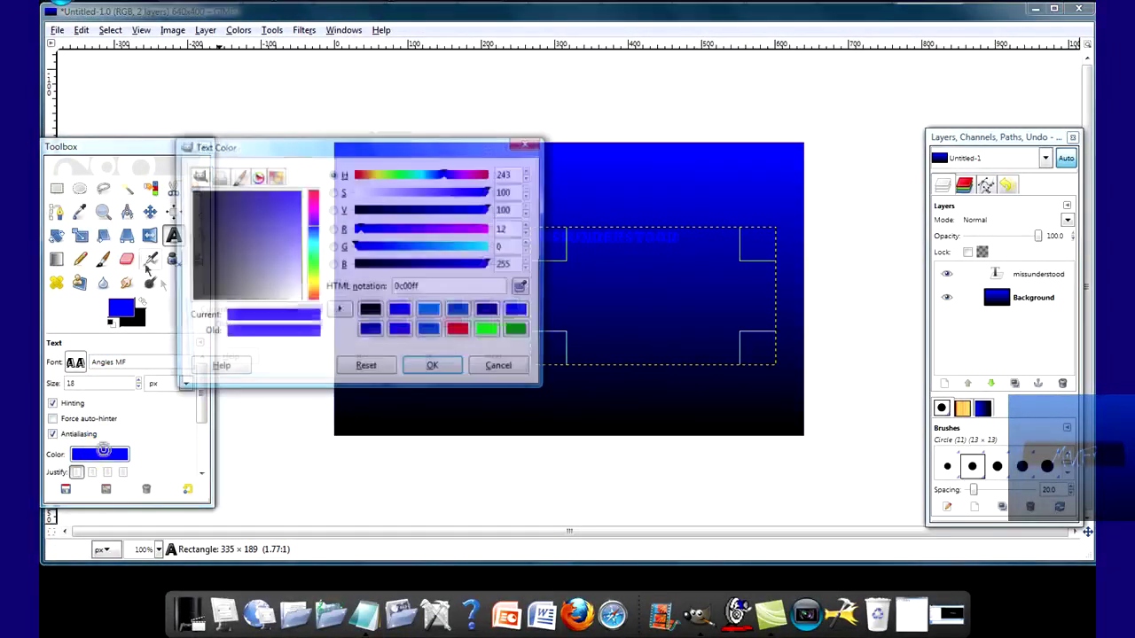
click(198, 280)
click(416, 361)
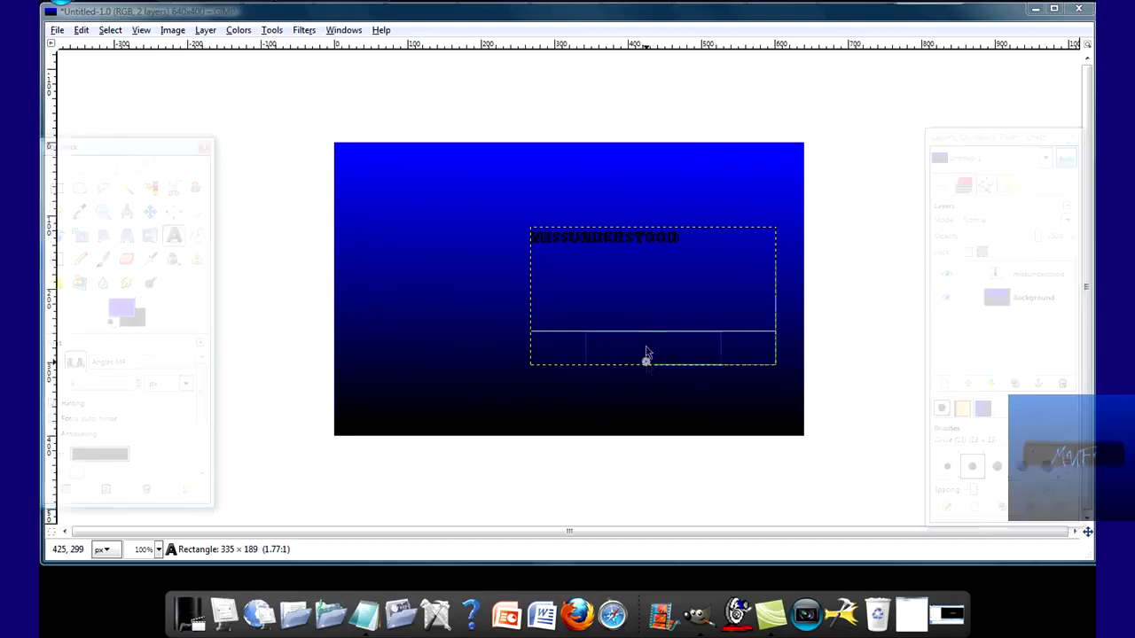
drag(647, 359, 633, 282)
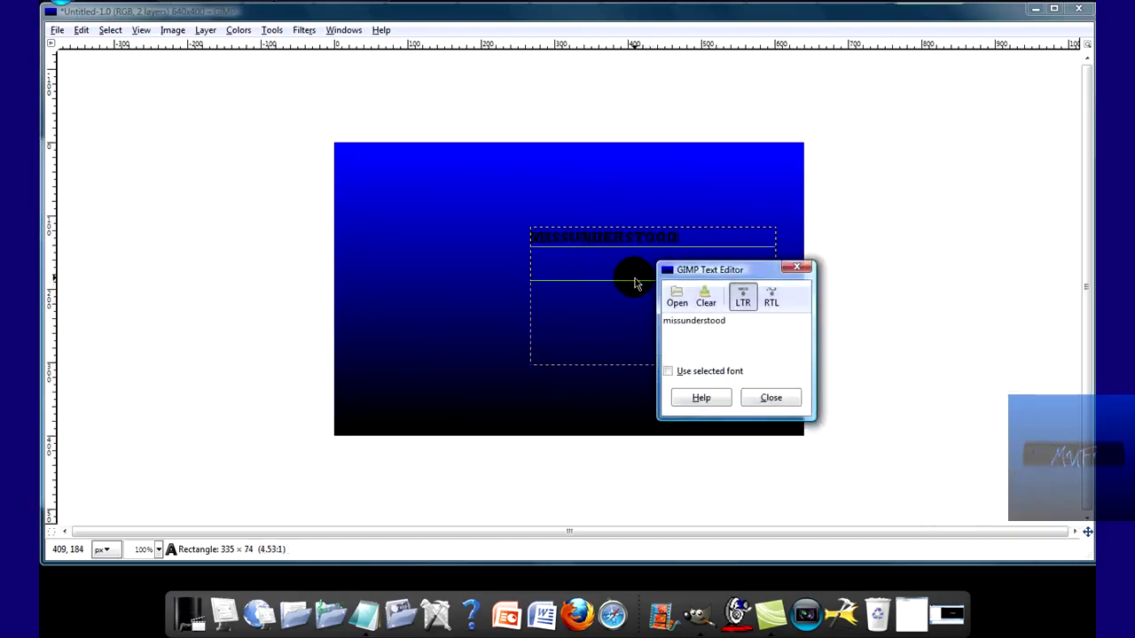
click(802, 271)
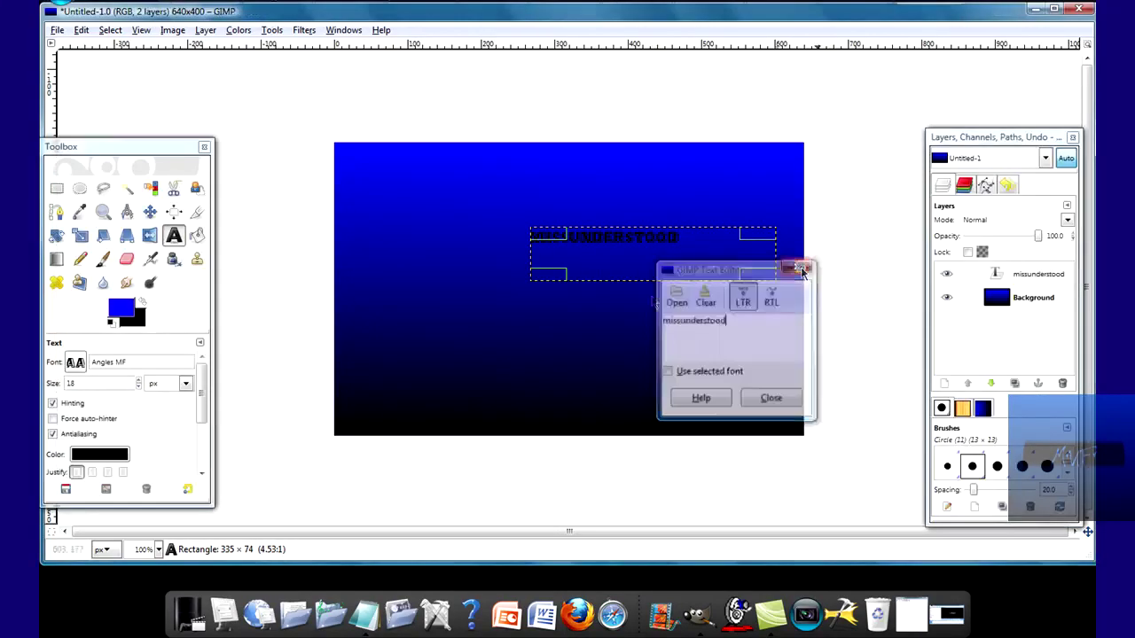
Step: Set the text size to 29 px and drag MISSUNDERSTOOD up near the canvas top
click(139, 382)
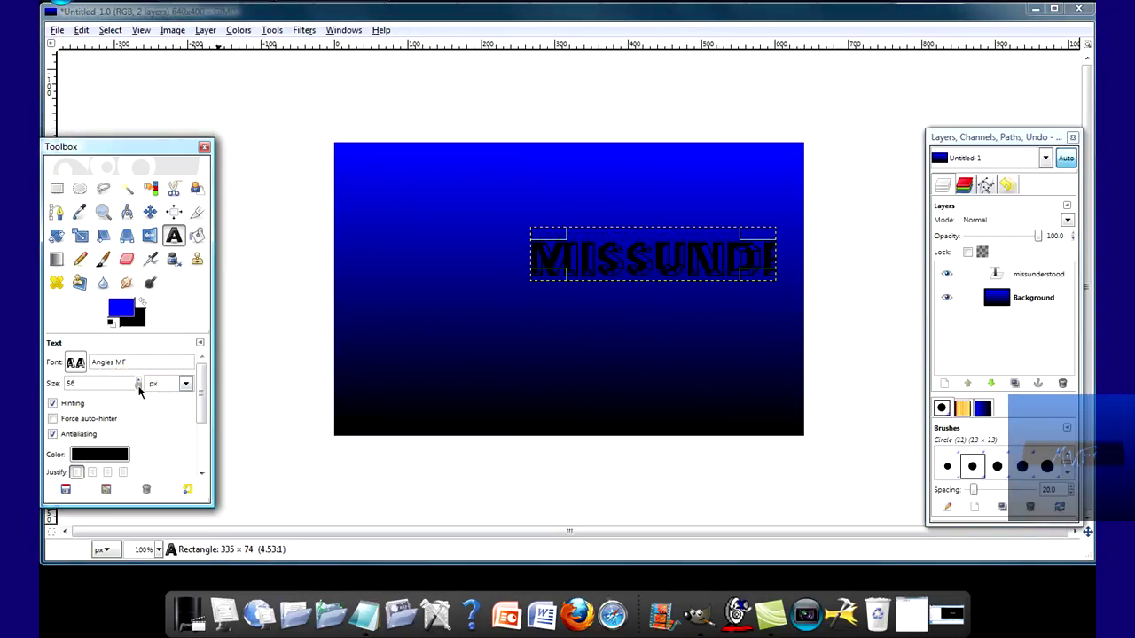
click(138, 387)
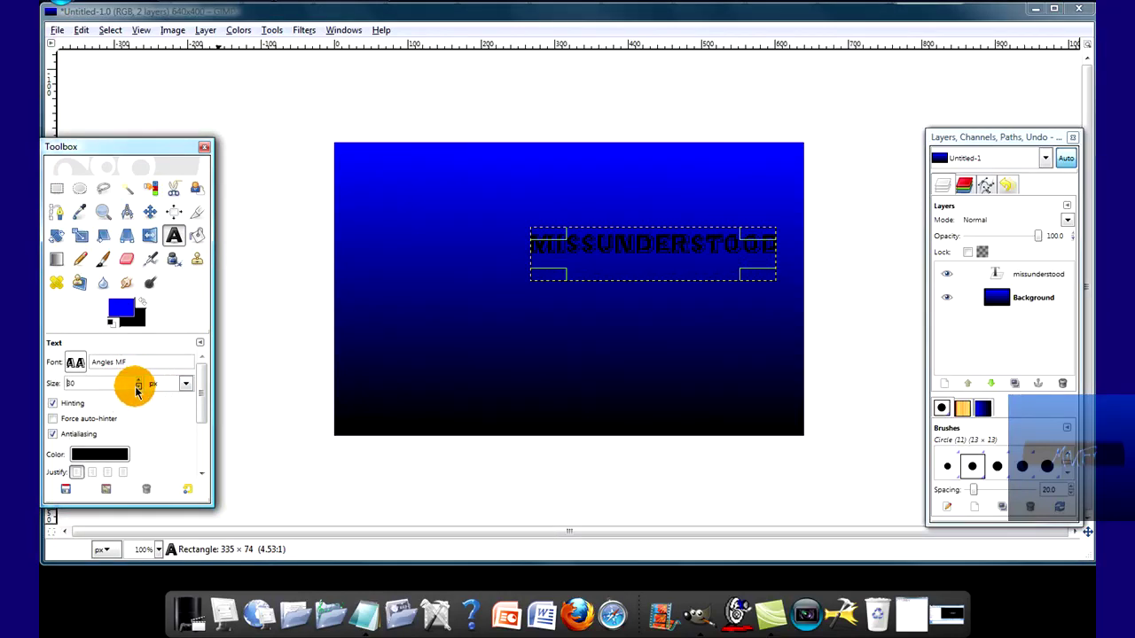
click(137, 387)
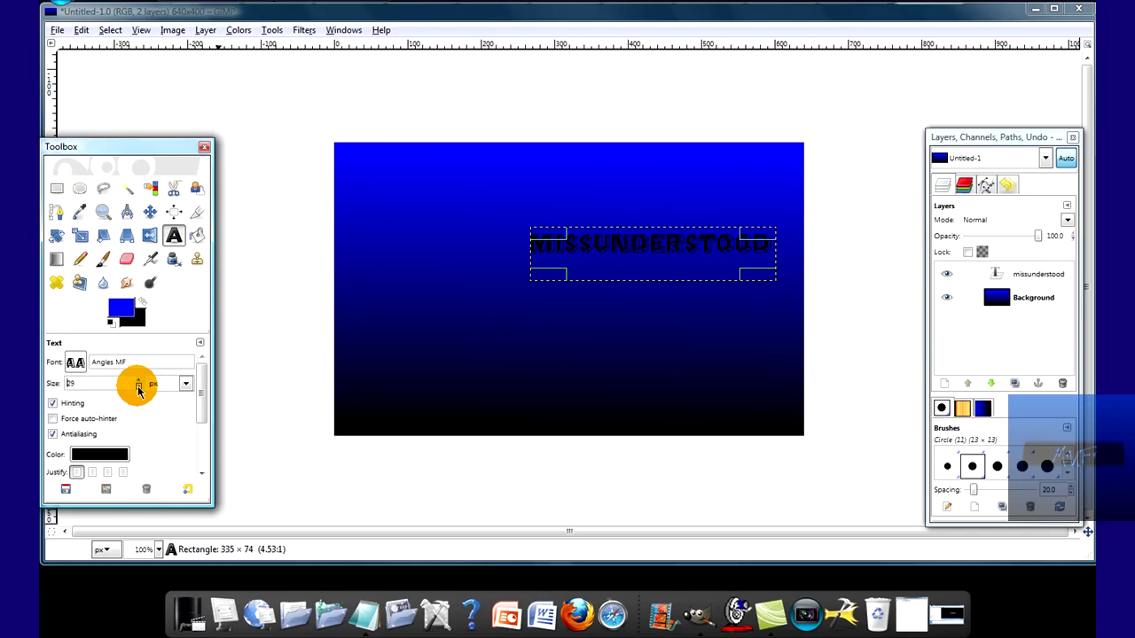
key(Tab)
click(641, 275)
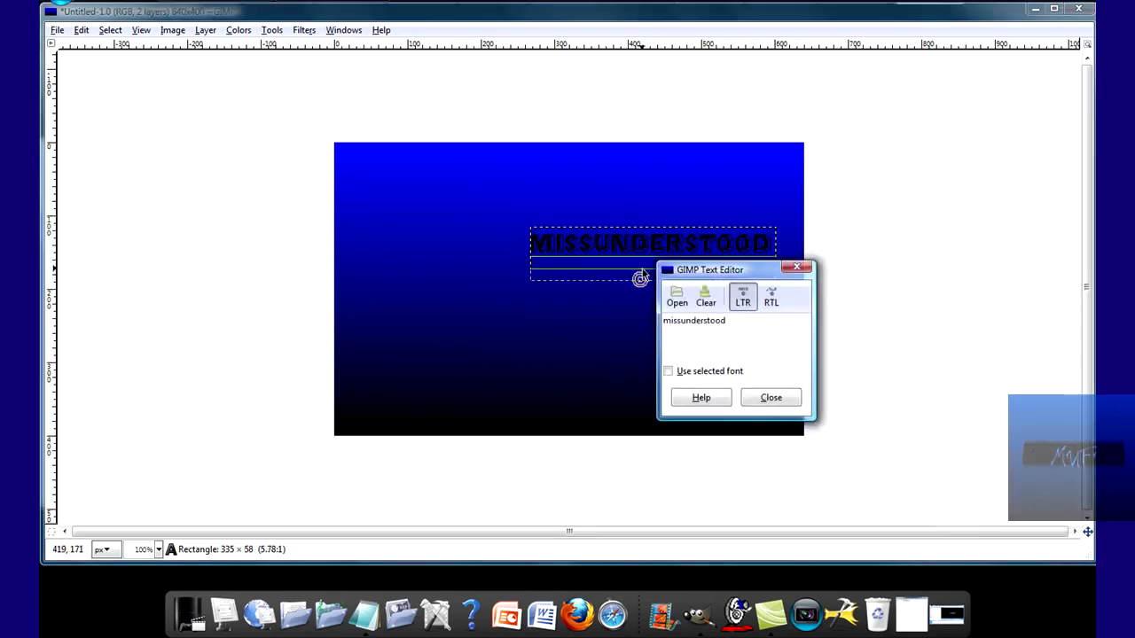
drag(641, 244, 551, 173)
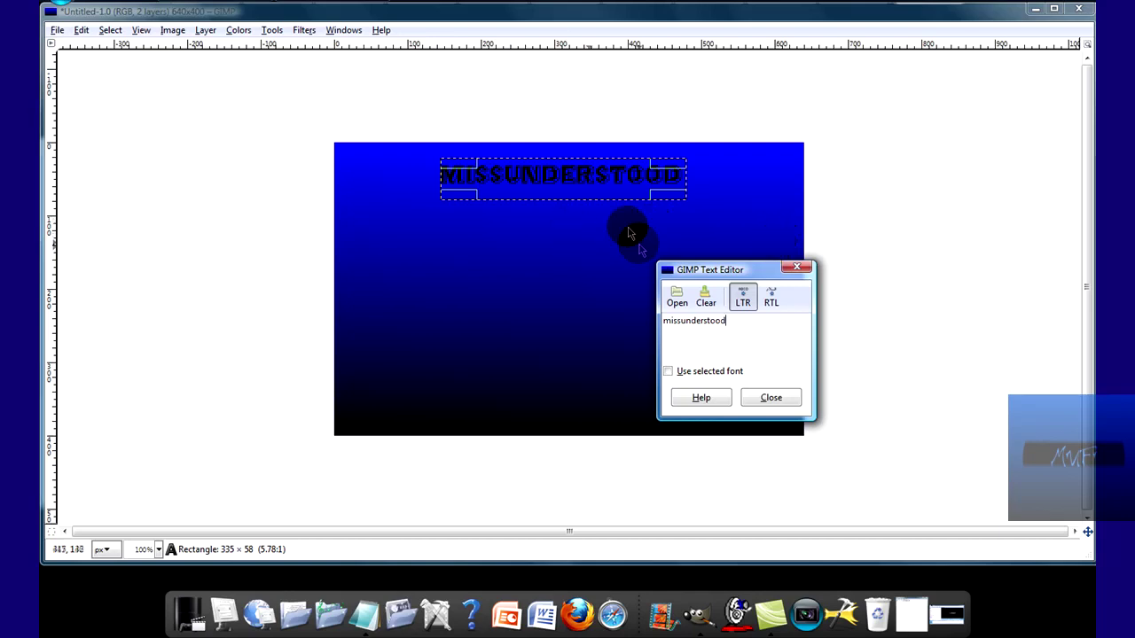